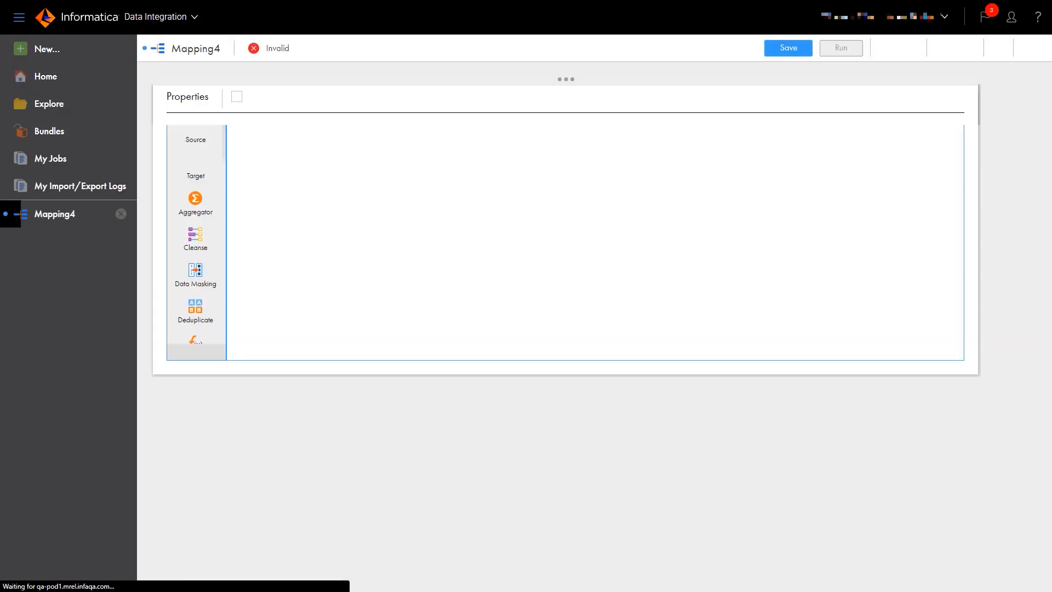
Step: Name the mapping MappingIngress and point its Source at the Flat File connection's Codes.csv
key("ctrl+a")
type("Mappingl")
type("ngress")
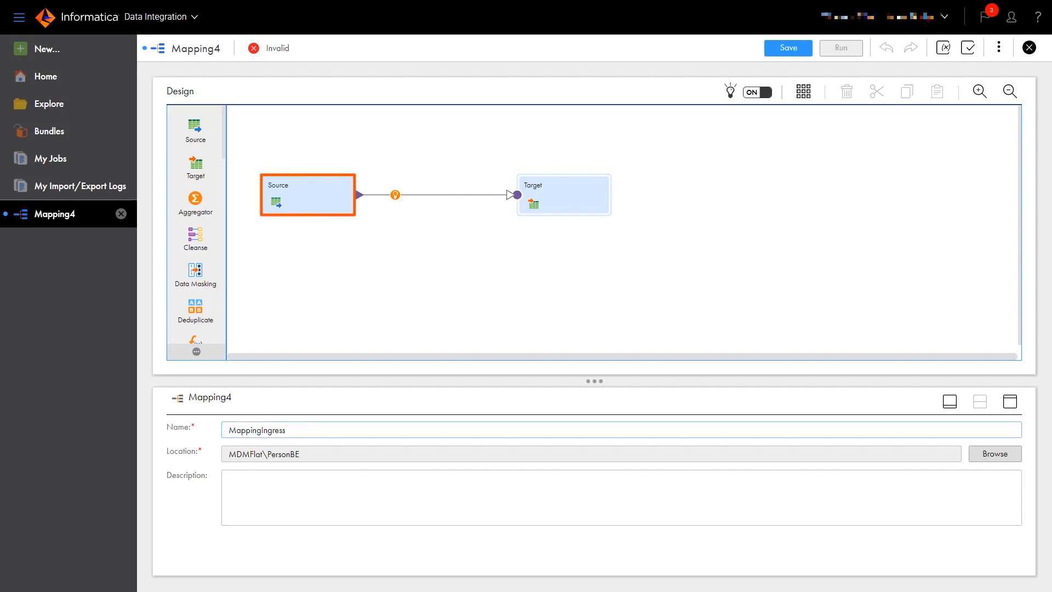
left_click(308, 195)
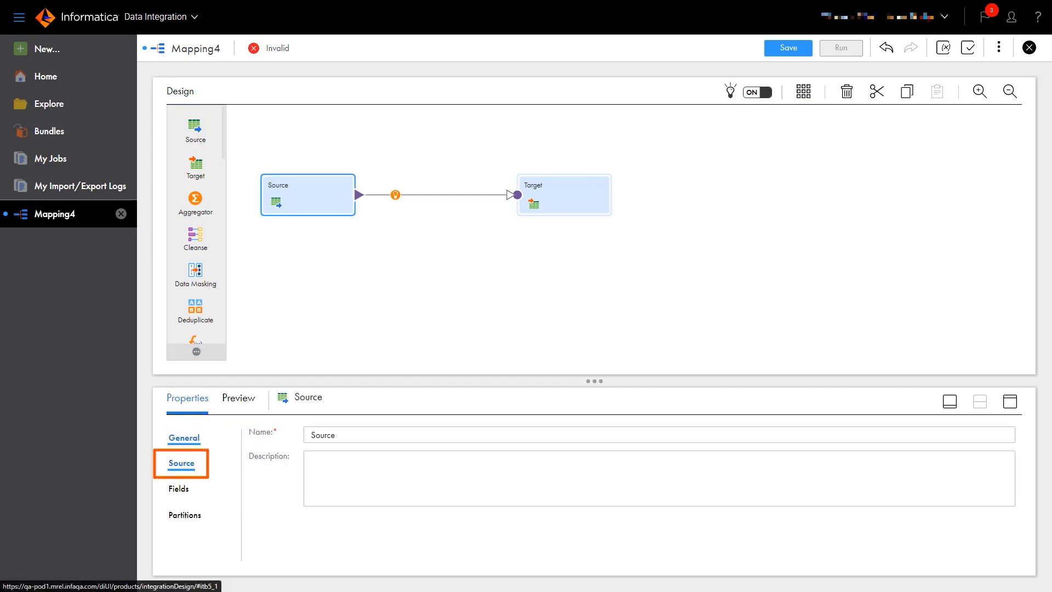
left_click(181, 463)
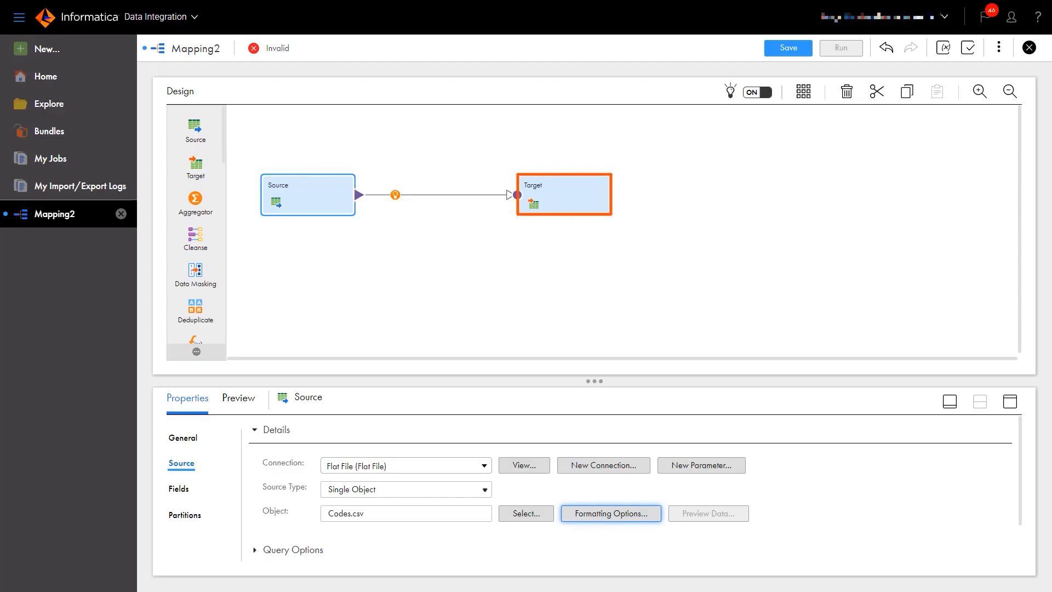
Step: Set the Target to the Business 360 Country code list and link Source to Target
left_click(564, 195)
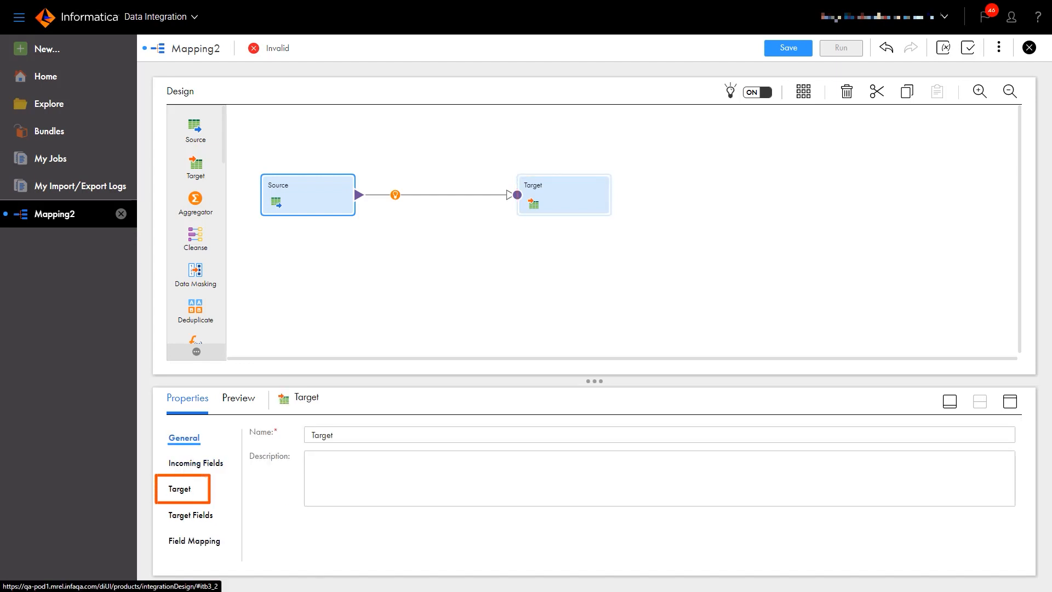
left_click(180, 488)
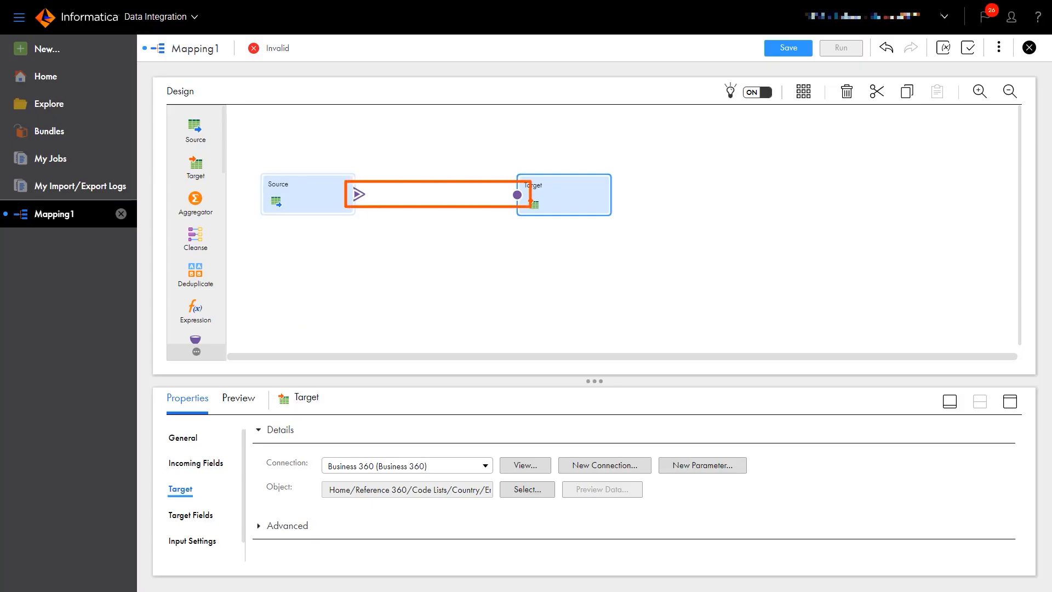
left_click_drag(359, 194, 518, 196)
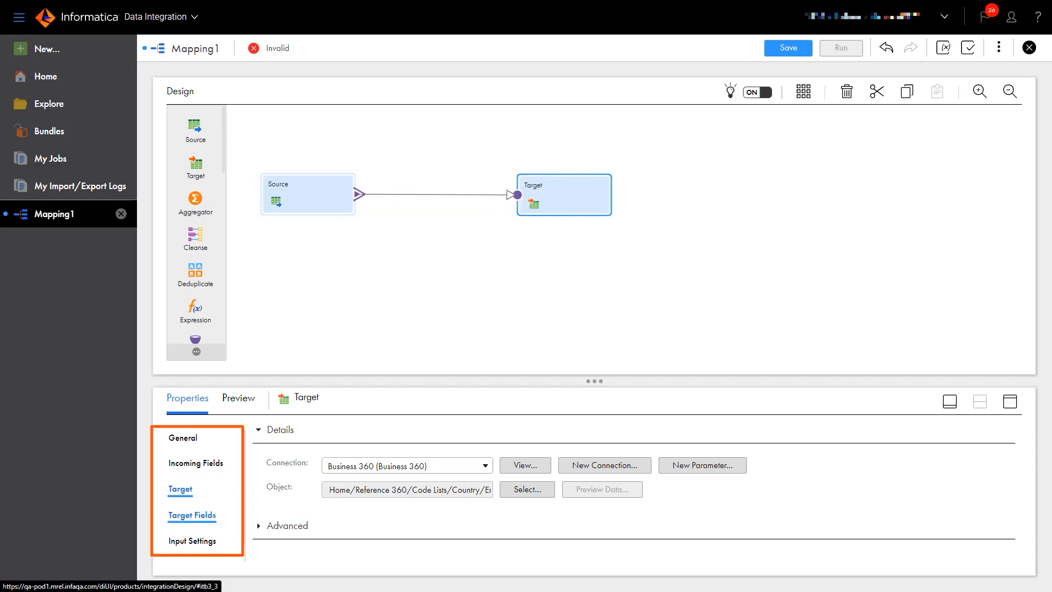
scroll(192, 516, "down", 1)
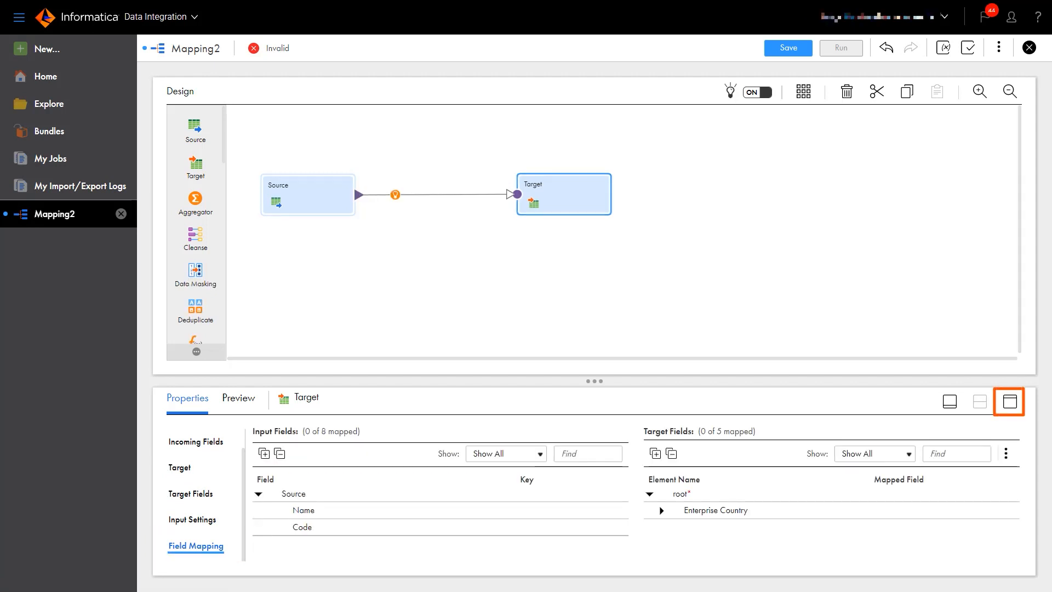
Step: Map source Name and Code onto the Enterprise Country values' Name and Code fields
left_click(1010, 402)
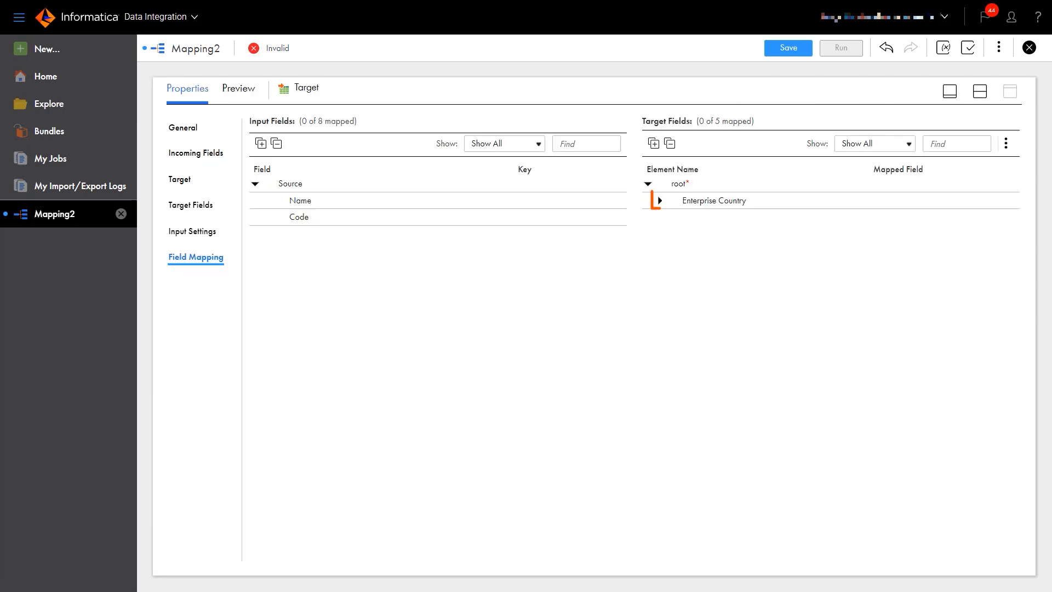
left_click(660, 200)
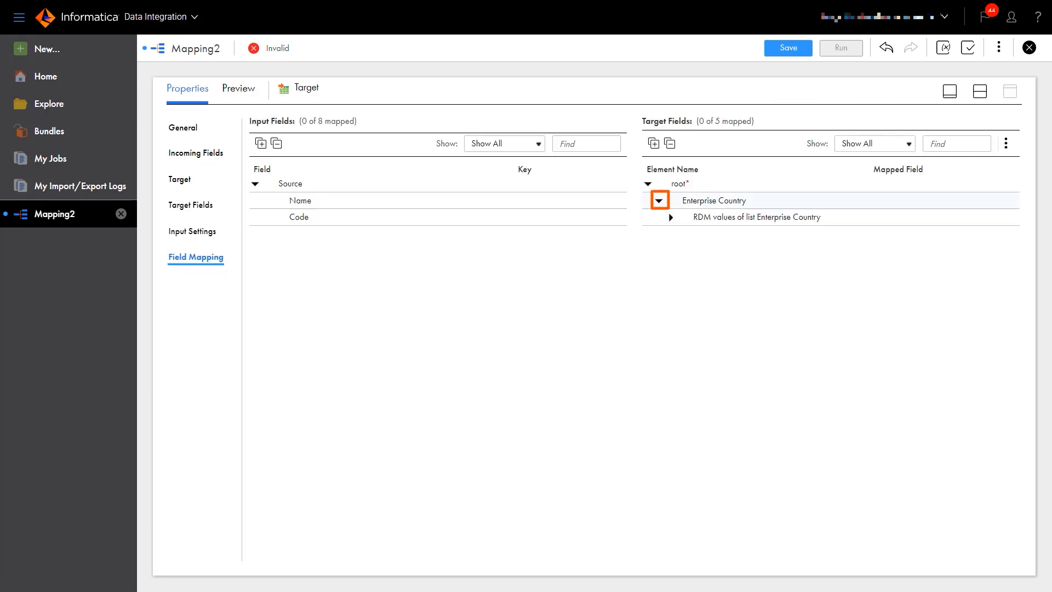
left_click(671, 217)
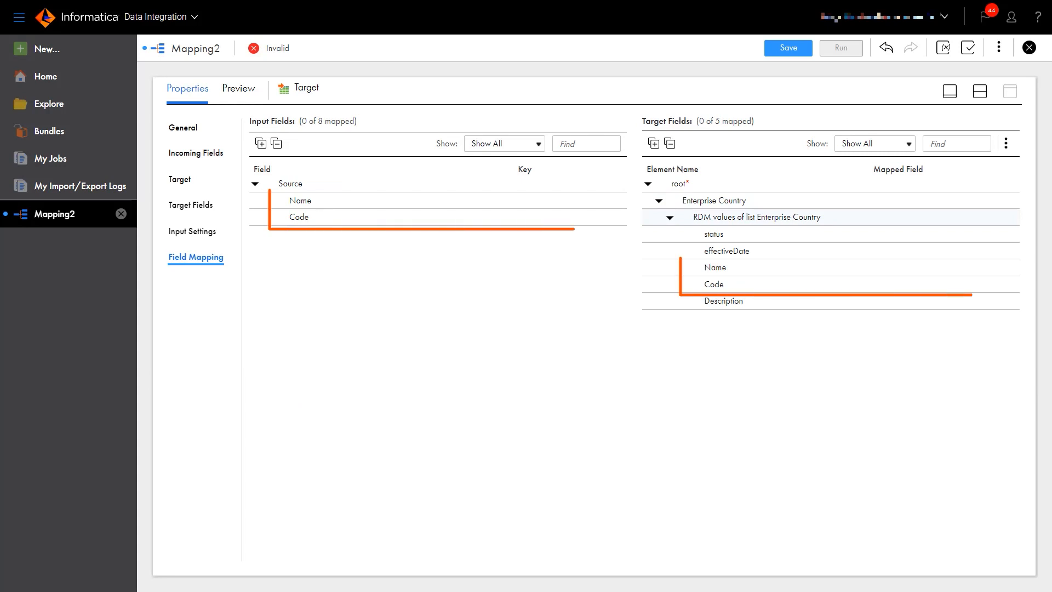
left_click_drag(300, 200, 715, 284)
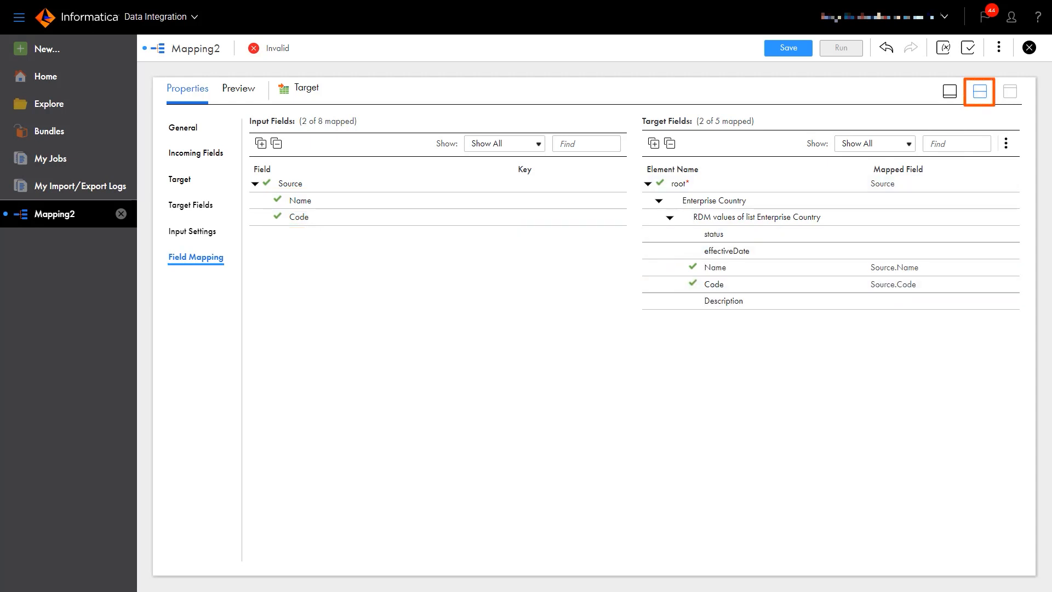
left_click(980, 91)
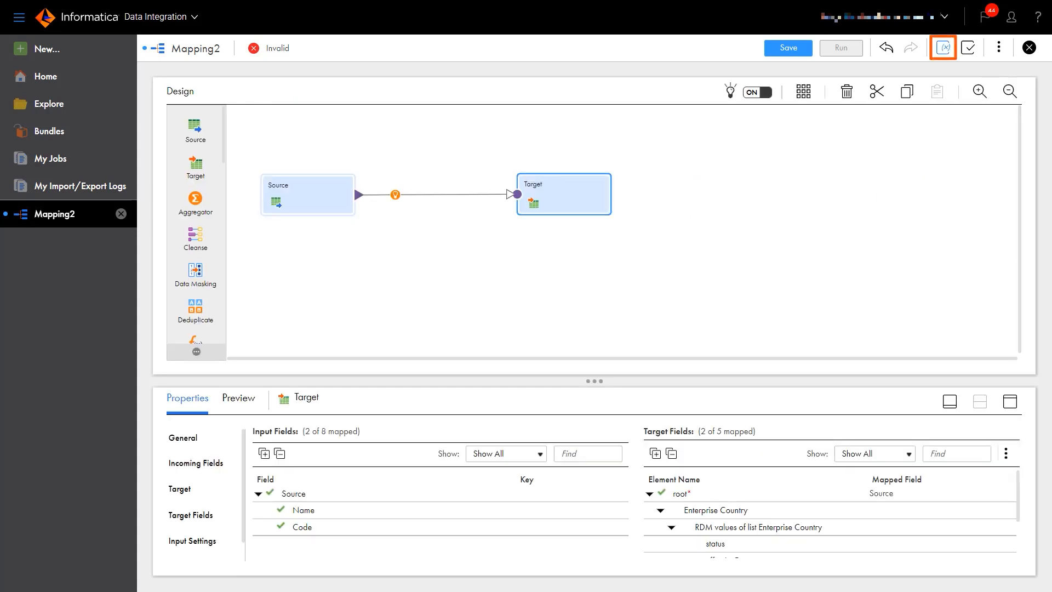
Step: Add a string in-out parameter named jobInstanceId with precision 20
left_click(943, 48)
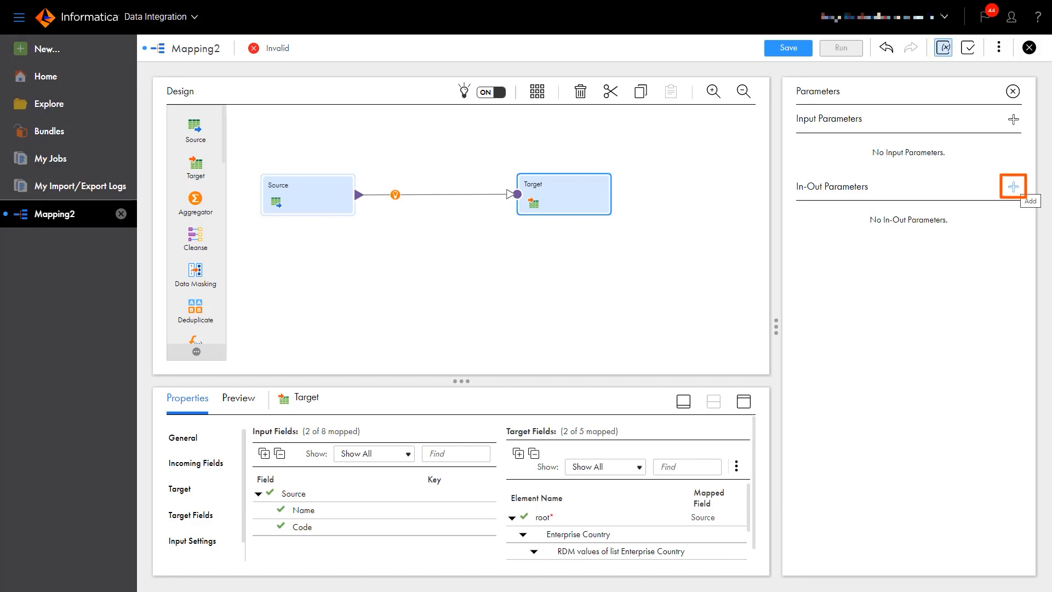
left_click(1013, 187)
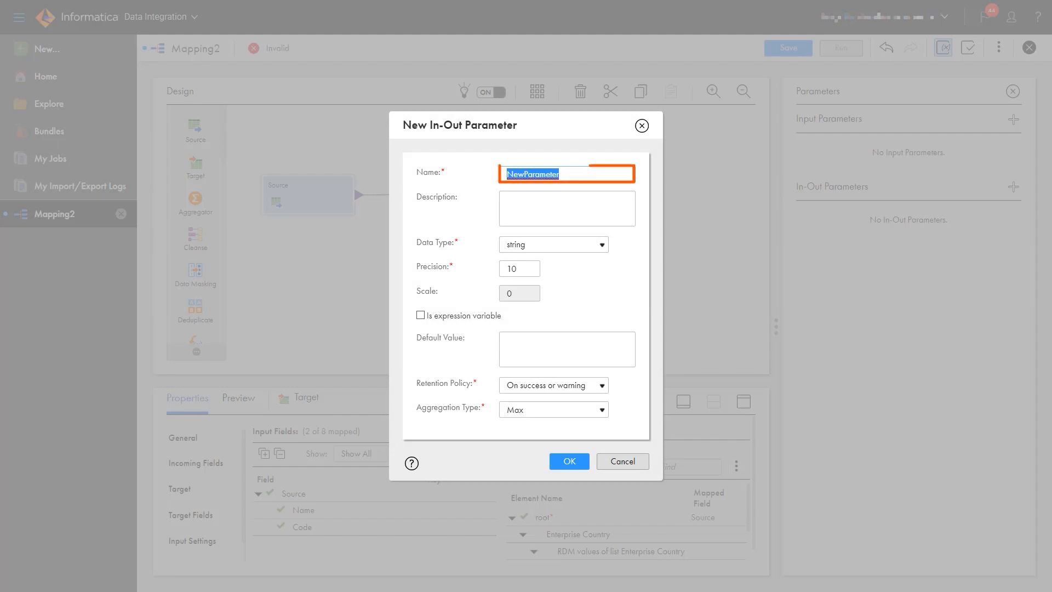
type("job")
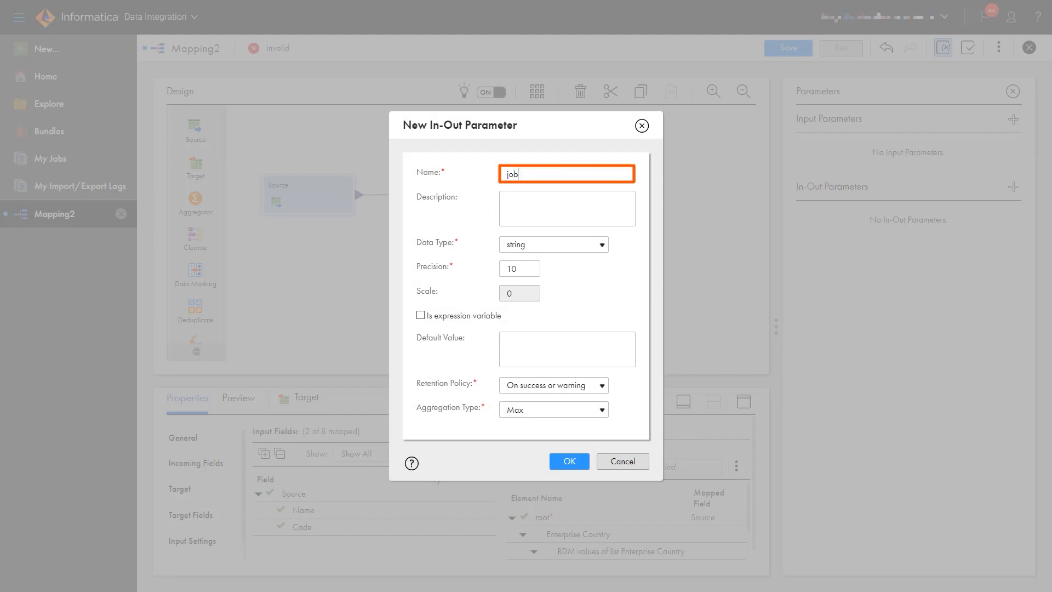
type("InstanceId")
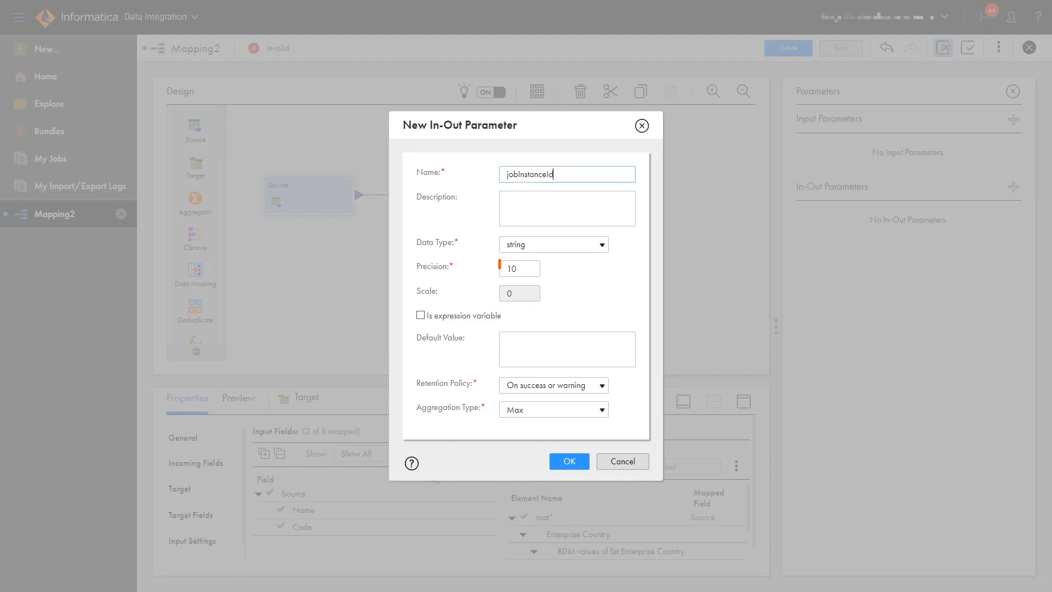
type("20")
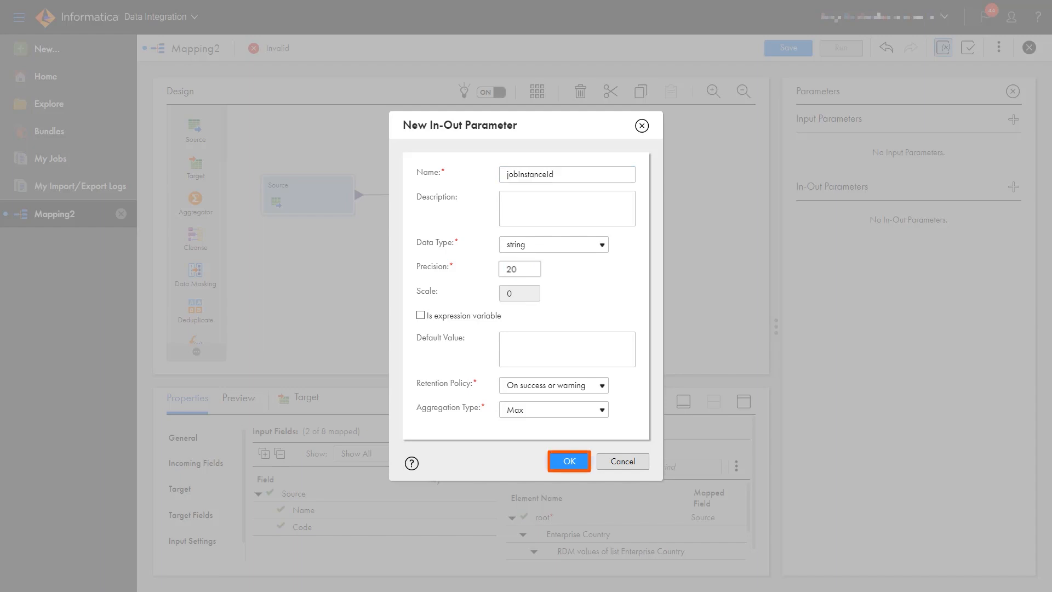
left_click(569, 462)
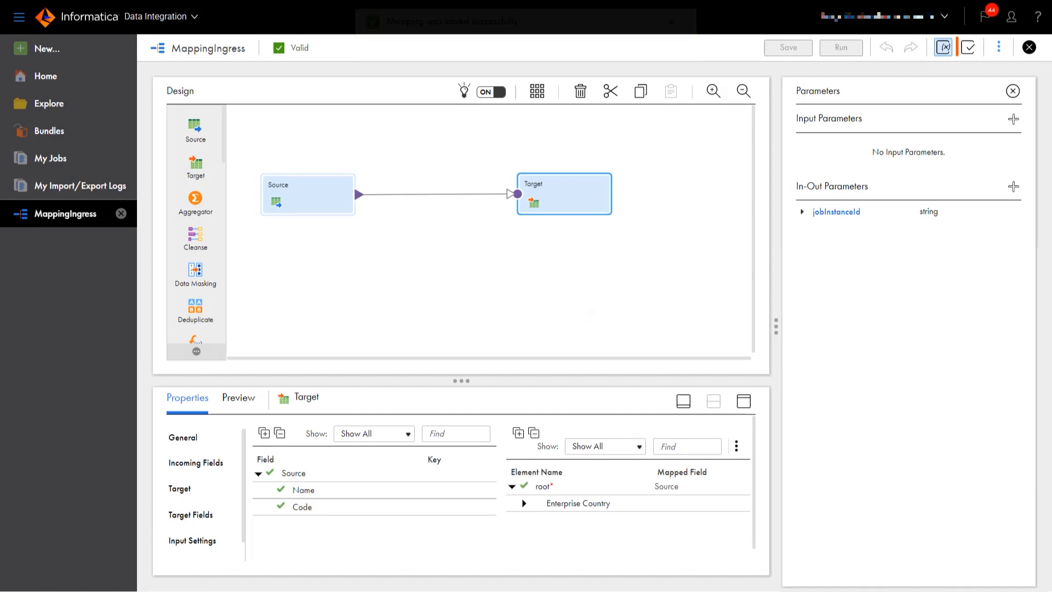
Step: Validate MappingIngress and create the mapping task MT-R360-Ingress from it
left_click(969, 47)
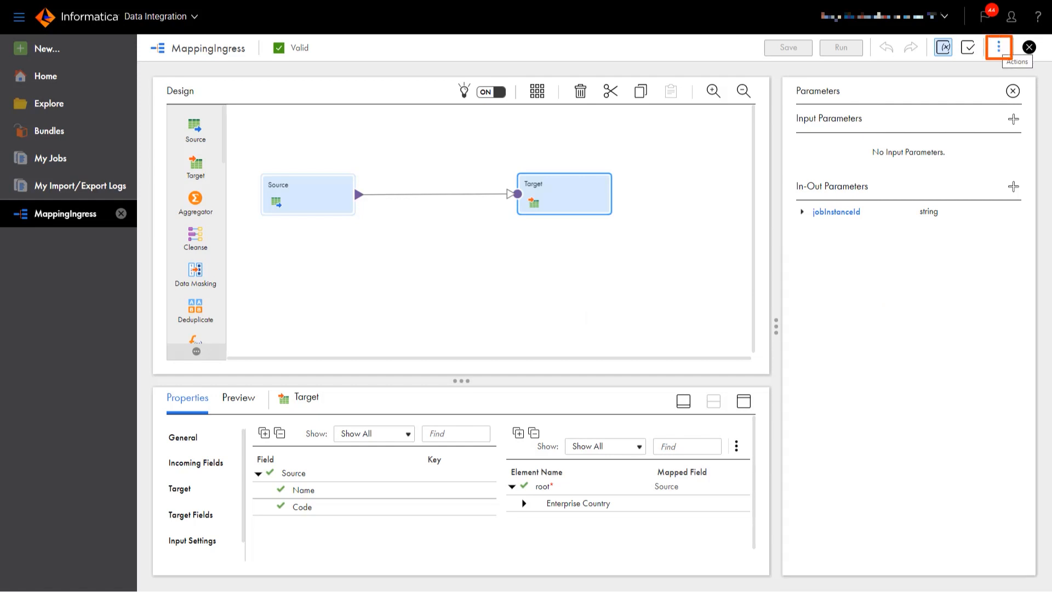
left_click(999, 47)
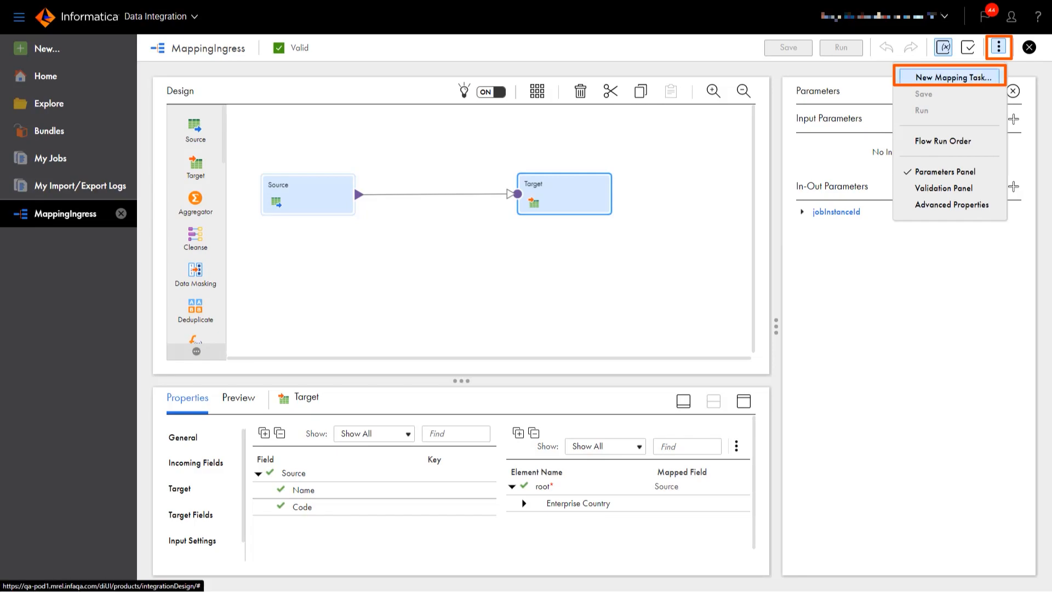
left_click(954, 78)
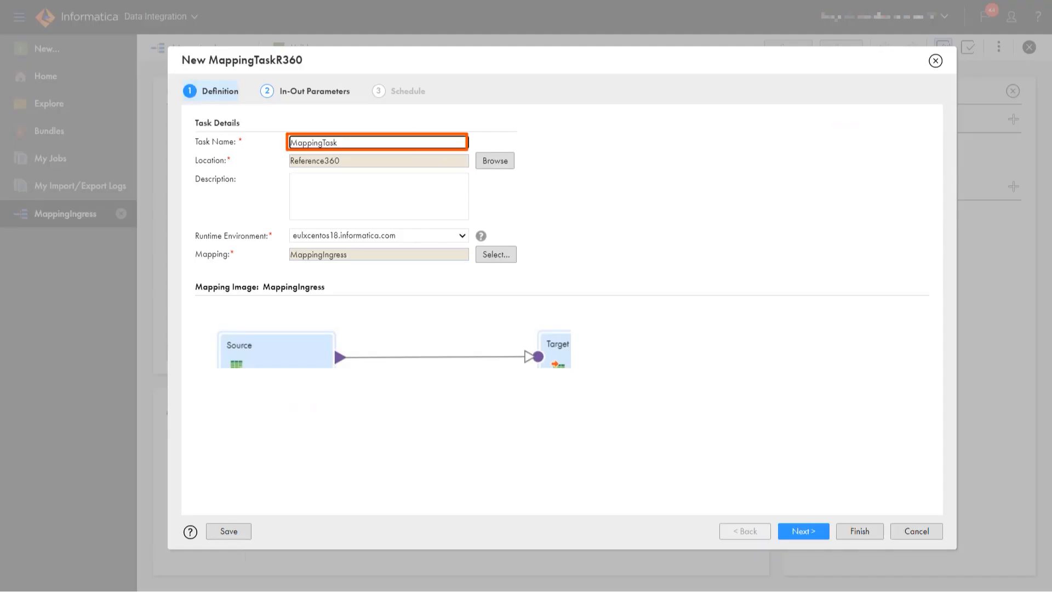
key("ctrl+a")
type("MT-R360-Ingress")
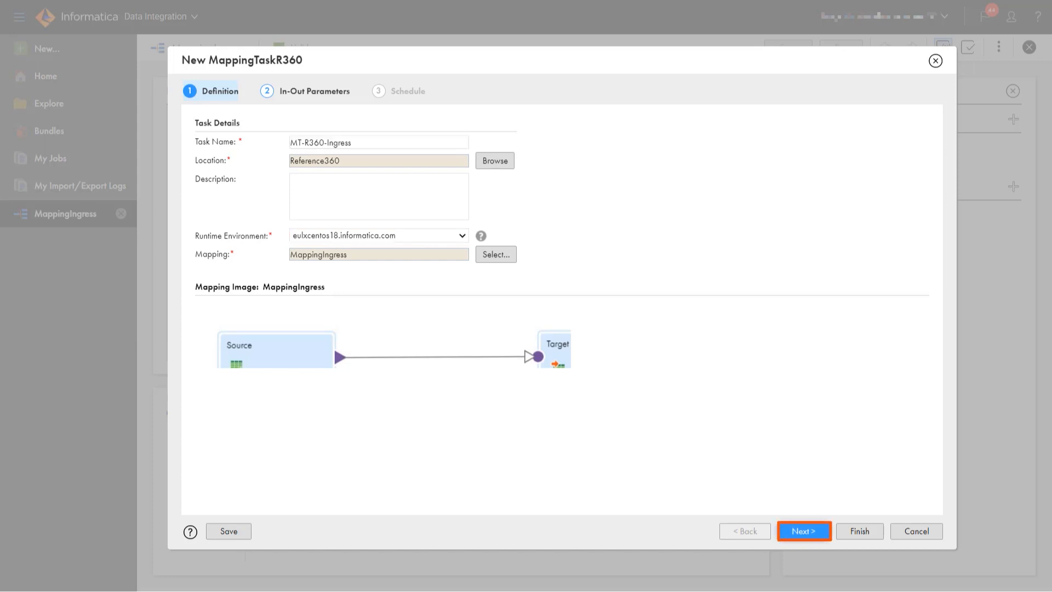
left_click(804, 531)
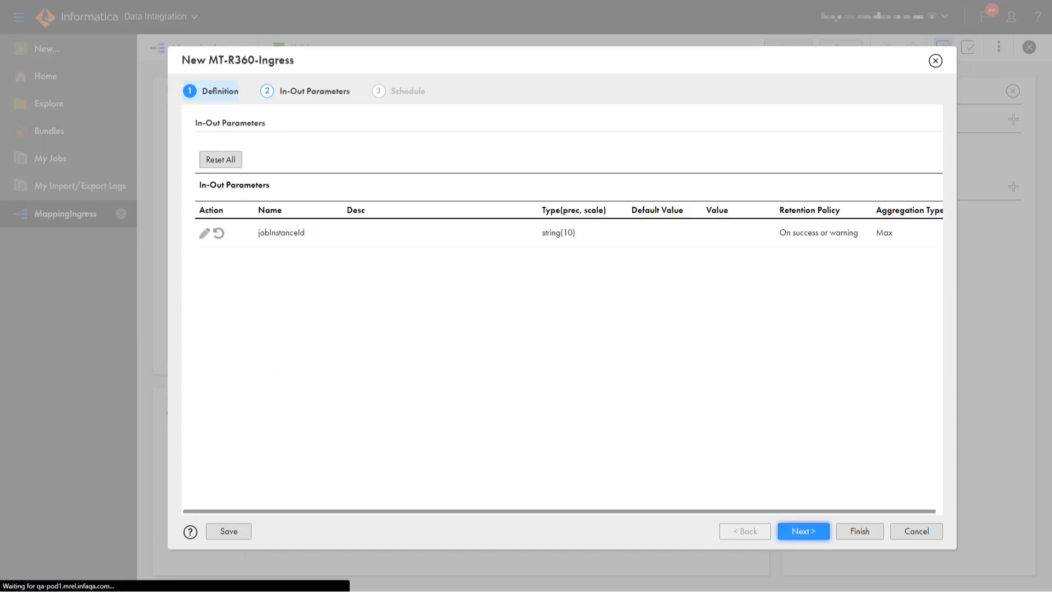
left_click(860, 532)
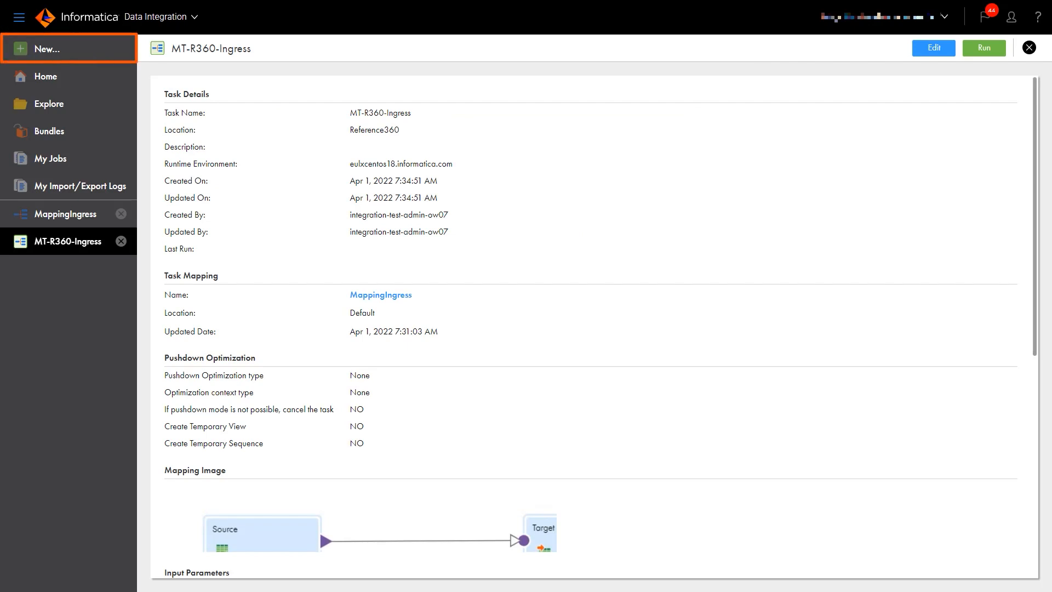
Step: Create a blank taskflow and name it TF-R360-Ingress
left_click(47, 49)
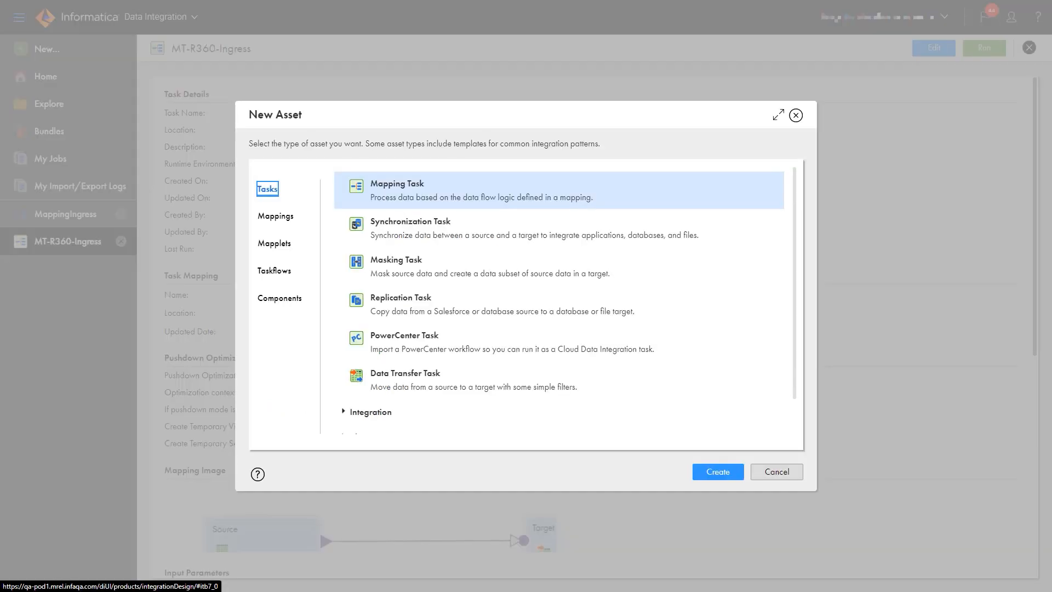
left_click(276, 270)
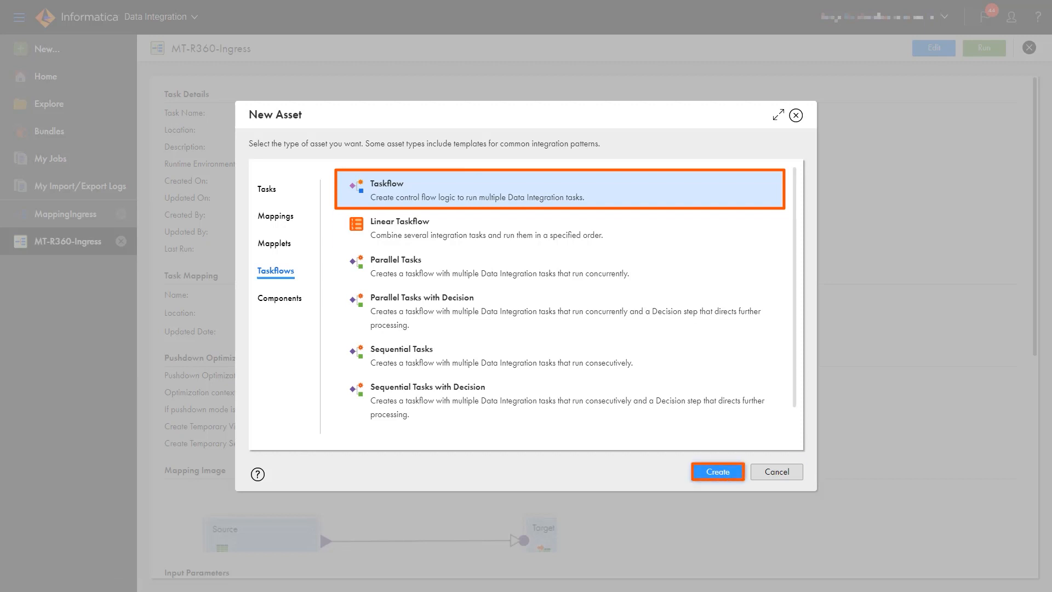
left_click(718, 471)
double_click(329, 460)
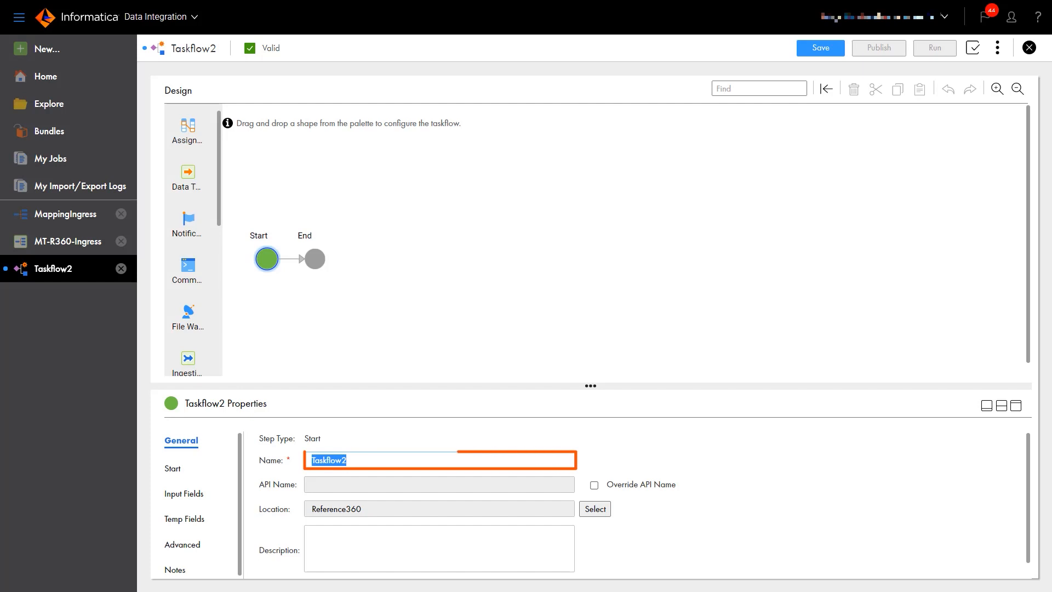
type("TF-R360")
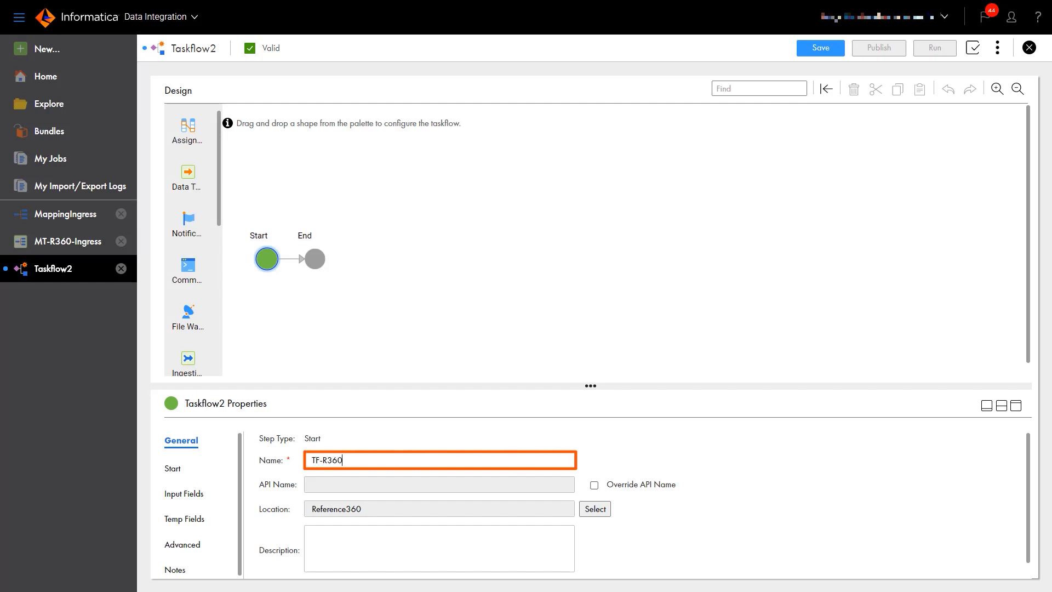
type("-Ingress")
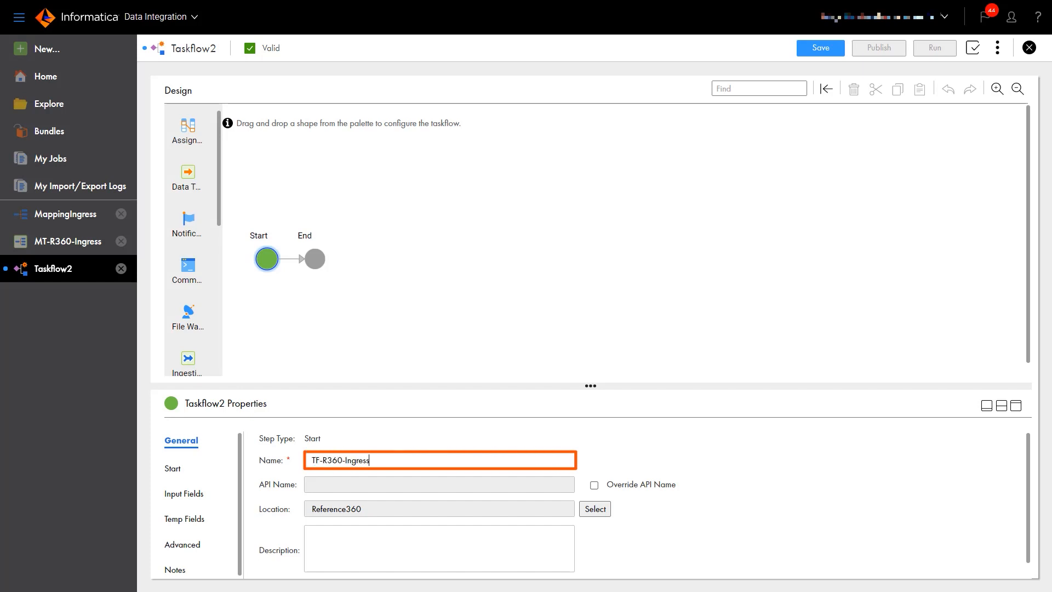
key("Tab")
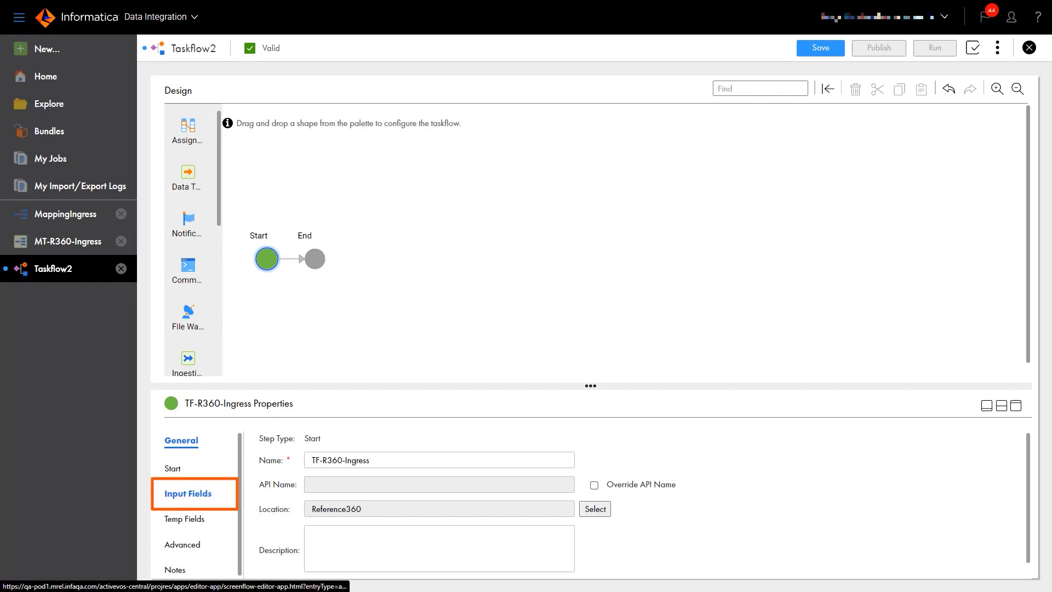
Step: Add a Text input field named jobInstanceId to the taskflow's Start step
left_click(188, 493)
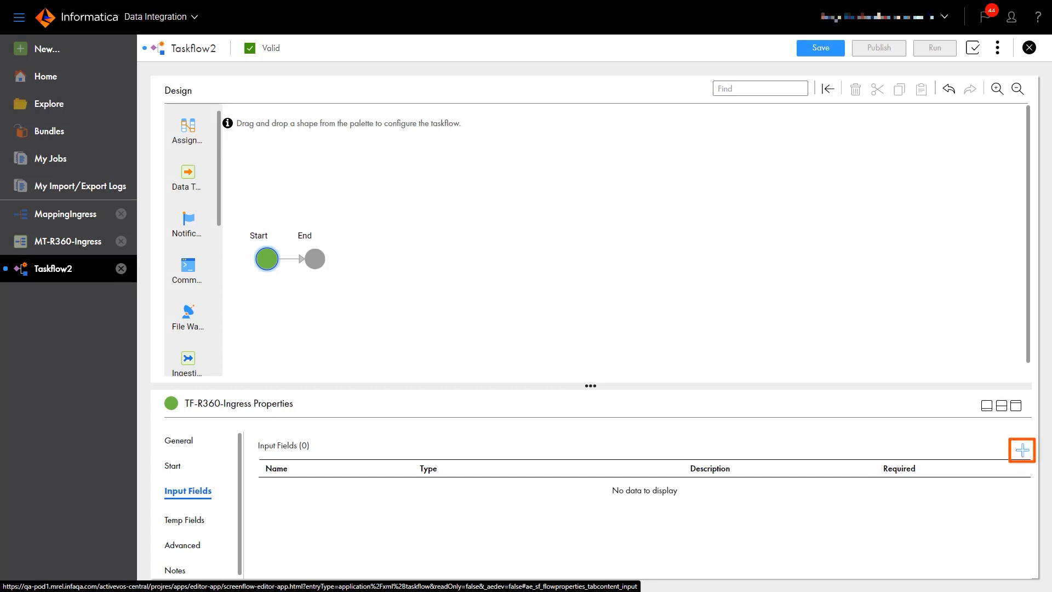
left_click(1022, 450)
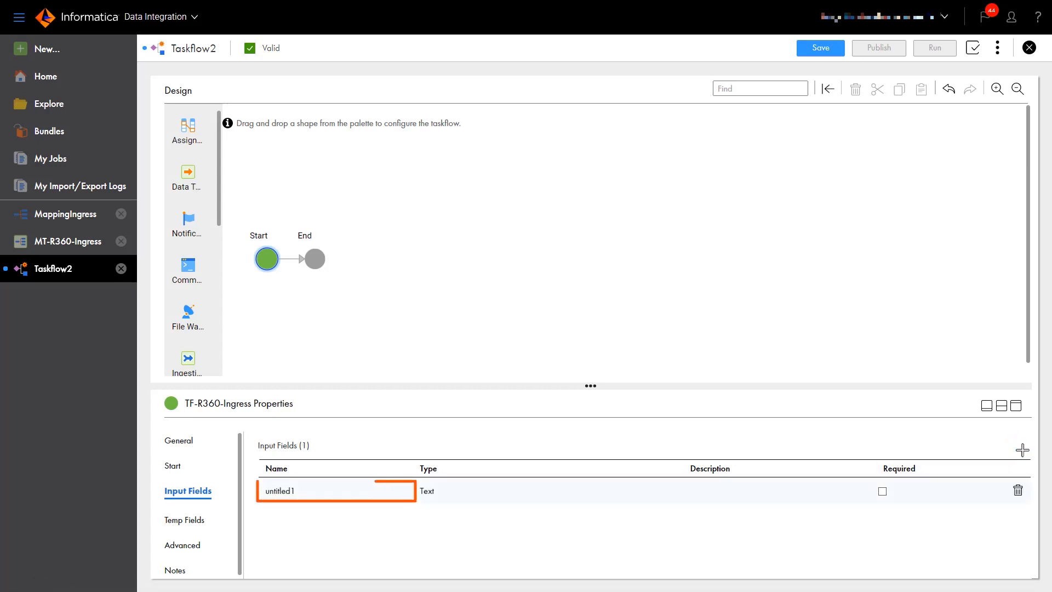
left_click(293, 491)
left_click_drag(291, 491, 259, 491)
type("jobInstanceId")
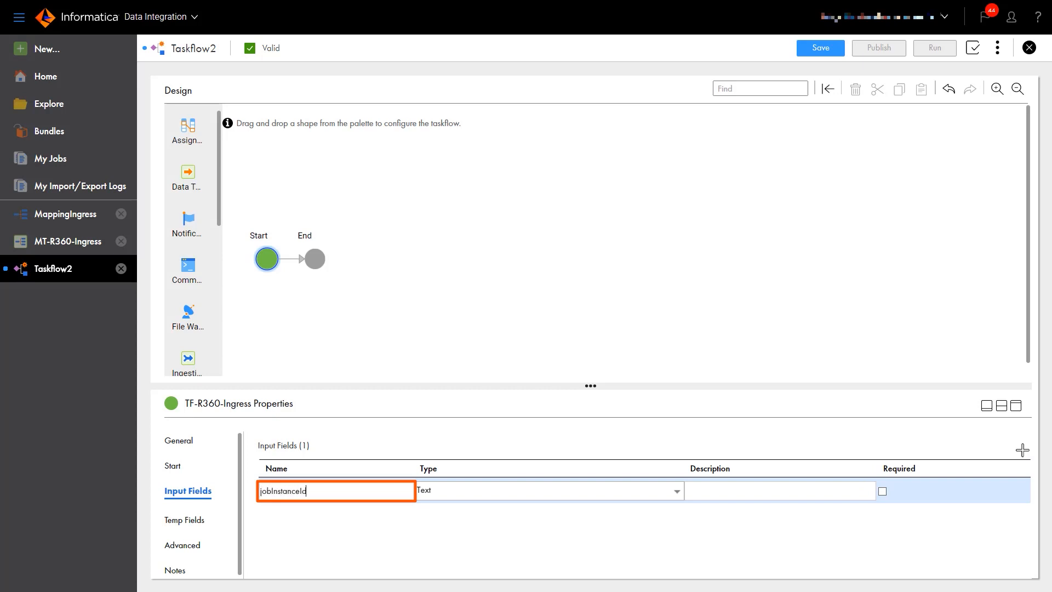
key("Return")
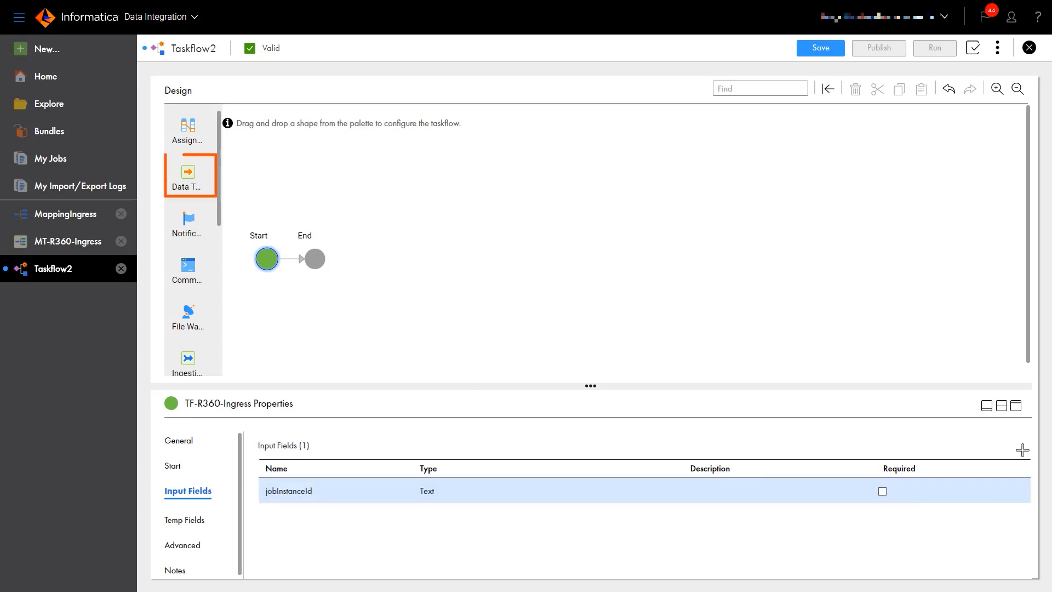
Step: Insert Data Task 1 between Start and End, running the MT-R360-Ingress mapping task
left_click_drag(188, 176, 285, 265)
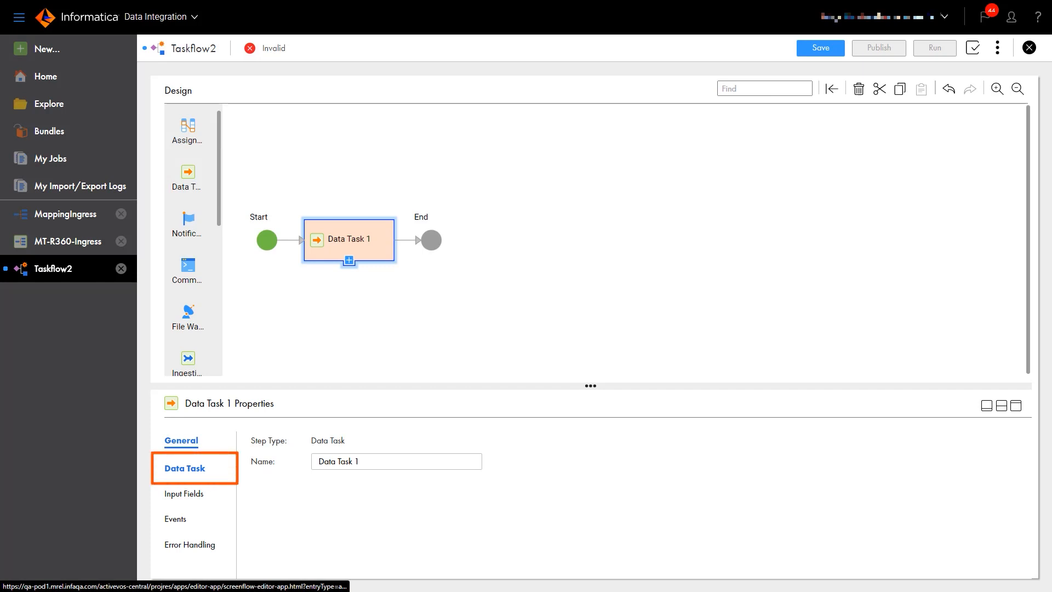
left_click(185, 468)
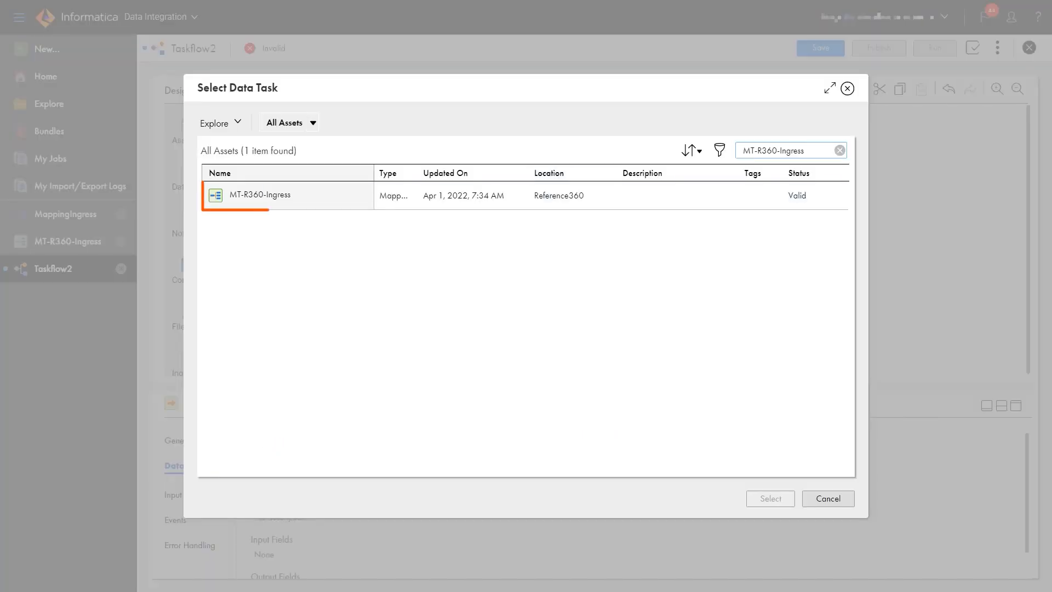
left_click(260, 195)
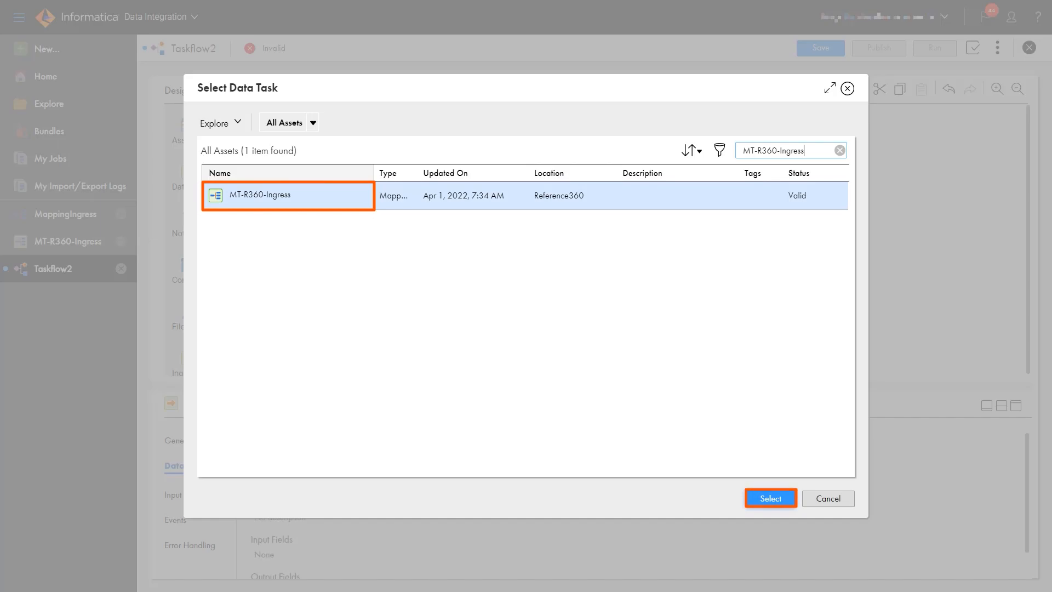
left_click(771, 498)
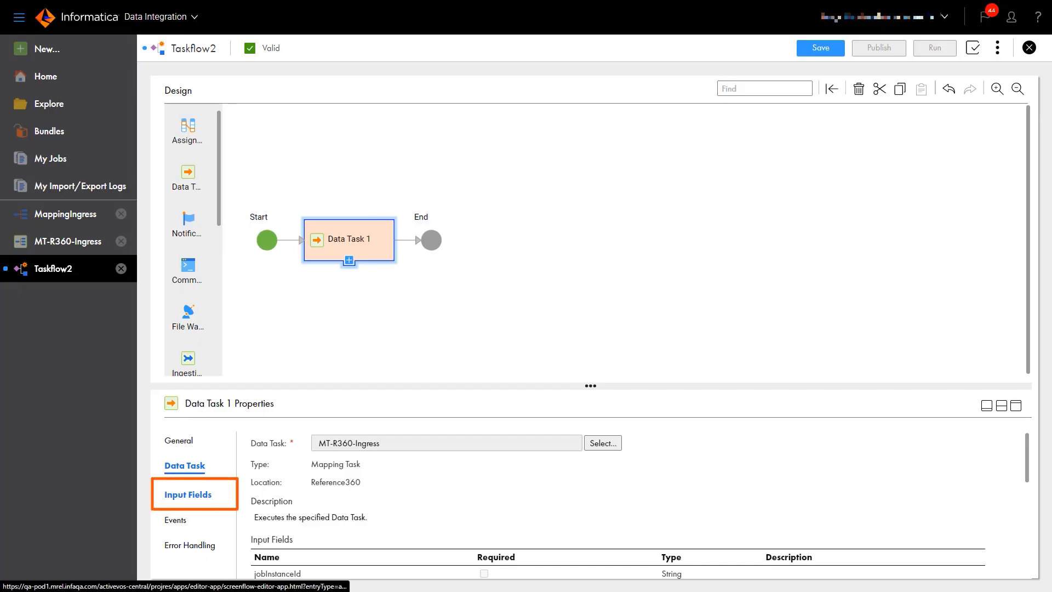
left_click(188, 495)
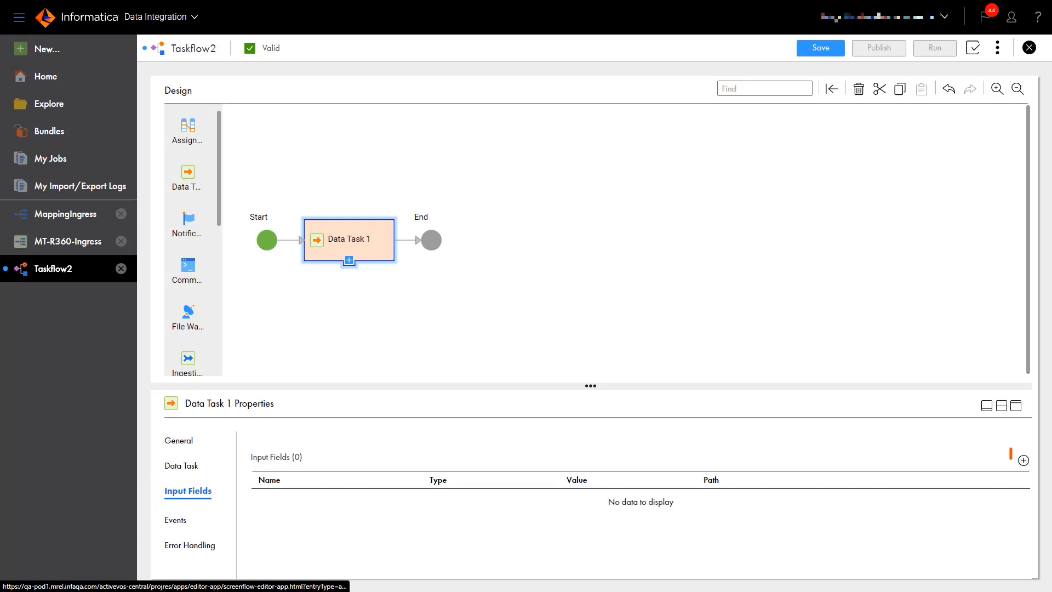
Step: Add the jobInstanceId in-out parameter to Data Task 1, valued from the taskflow field jobInstanceId
left_click(1024, 461)
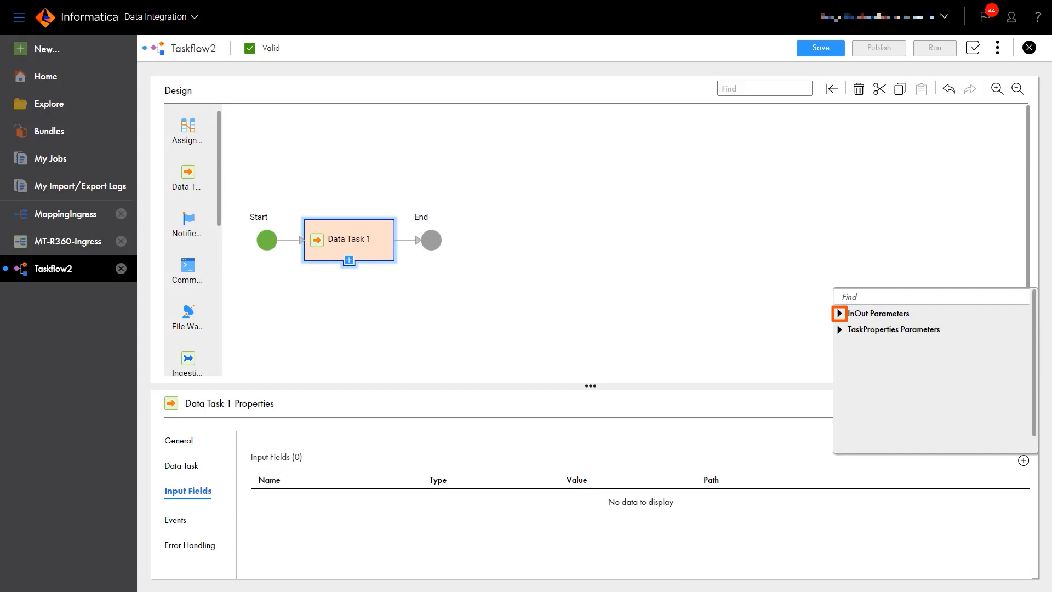
left_click(839, 313)
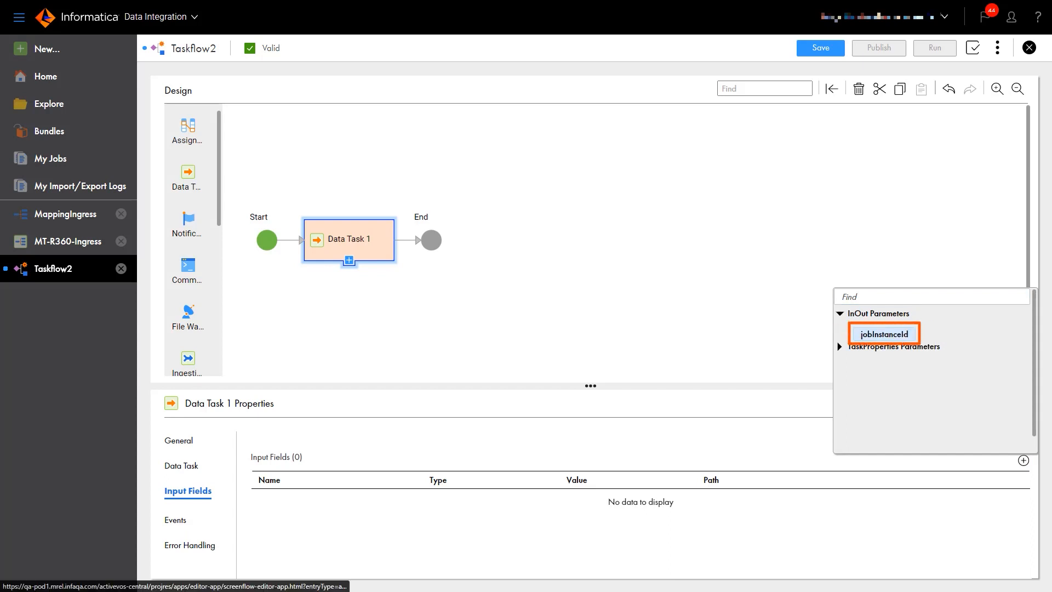
left_click(884, 334)
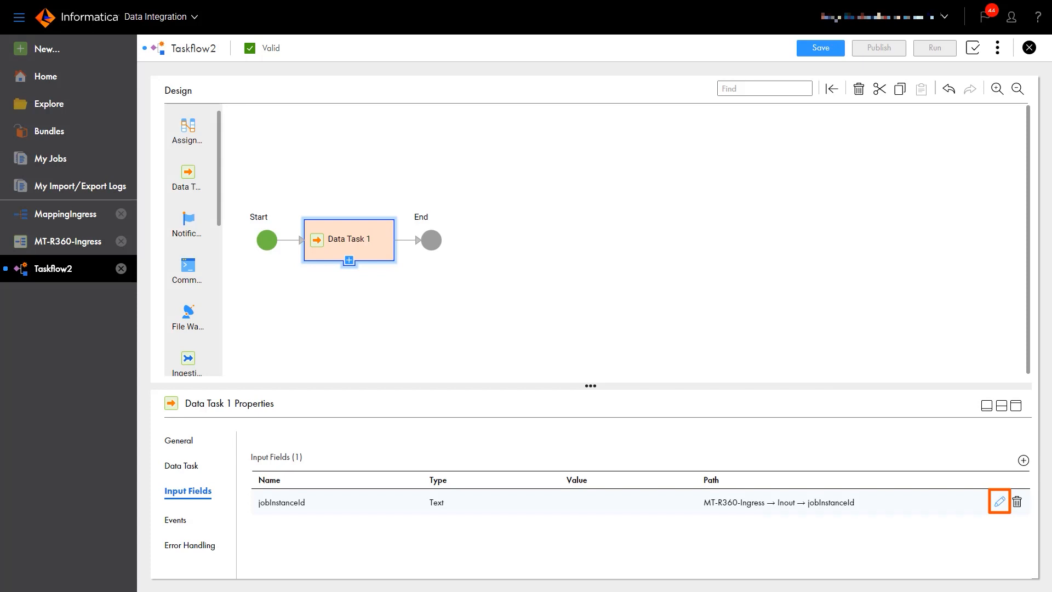
left_click(1000, 502)
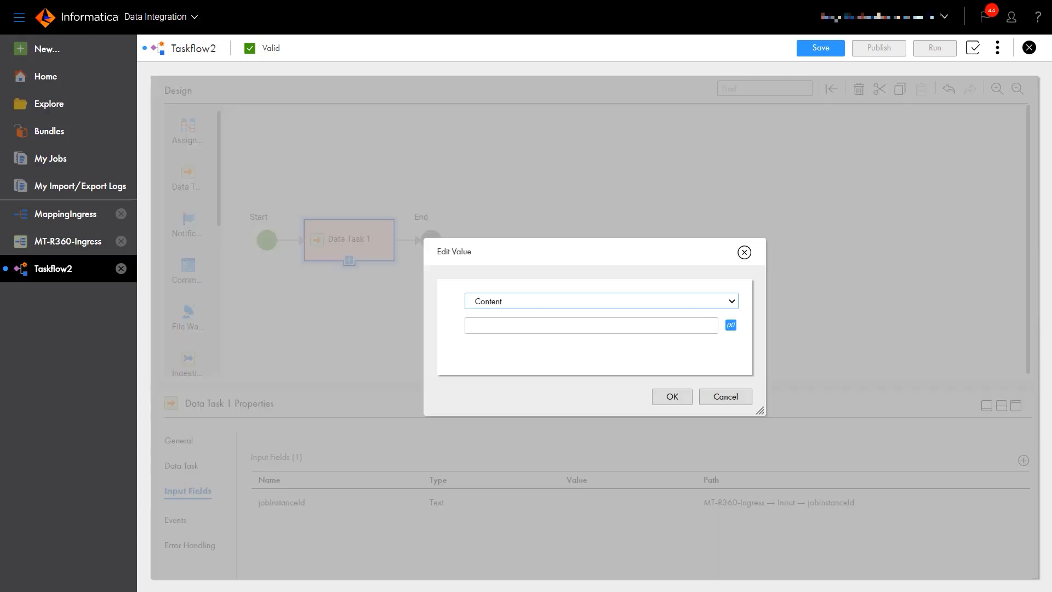
left_click(602, 301)
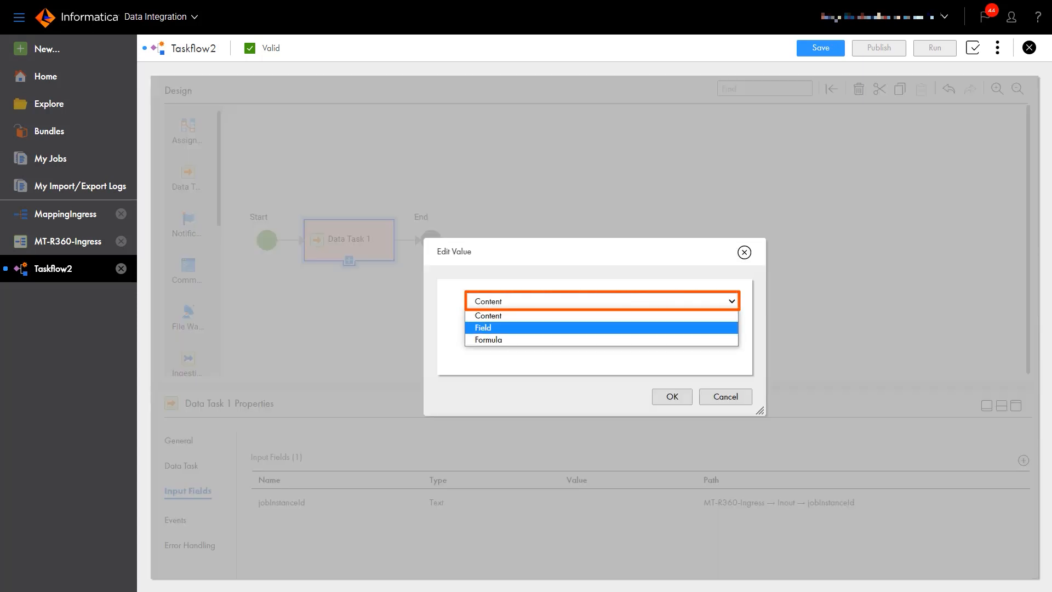
left_click(601, 328)
left_click(516, 329)
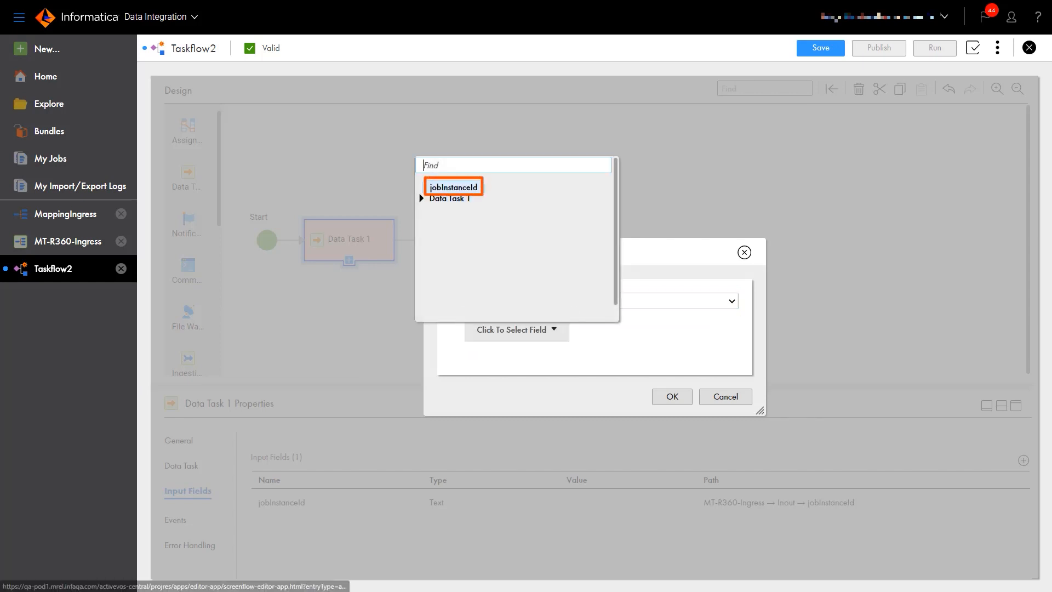
left_click(454, 187)
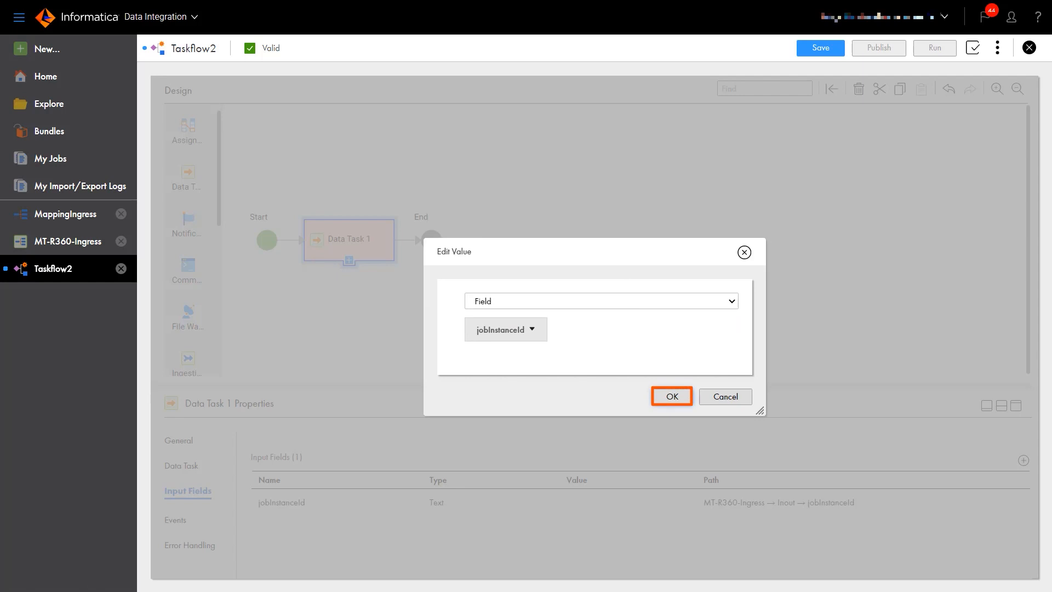
left_click(672, 396)
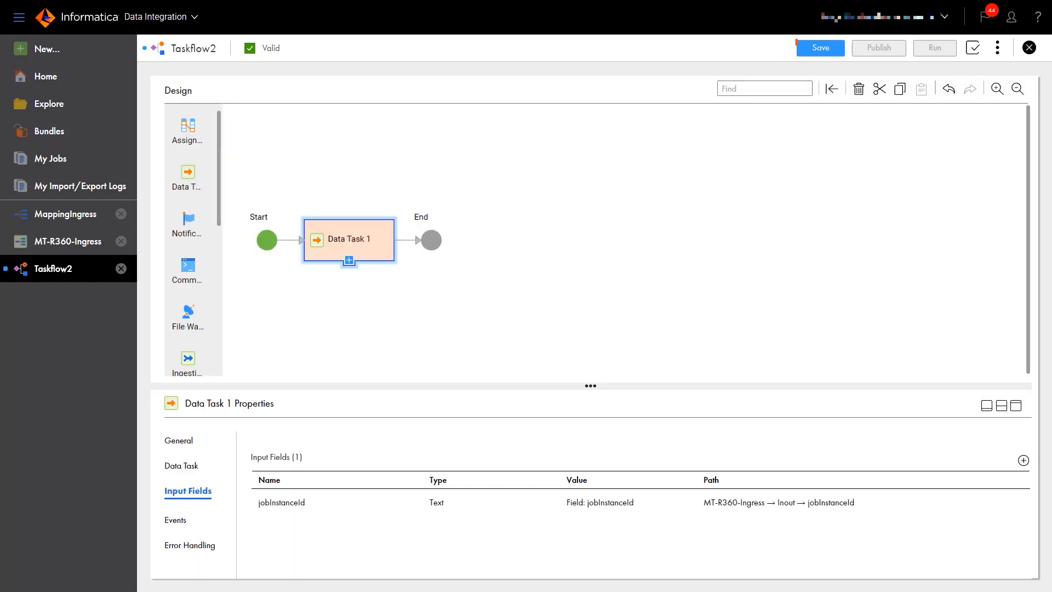
Step: Save and publish TF-R360-Ingress, then switch to the Reference 360 service
left_click(821, 48)
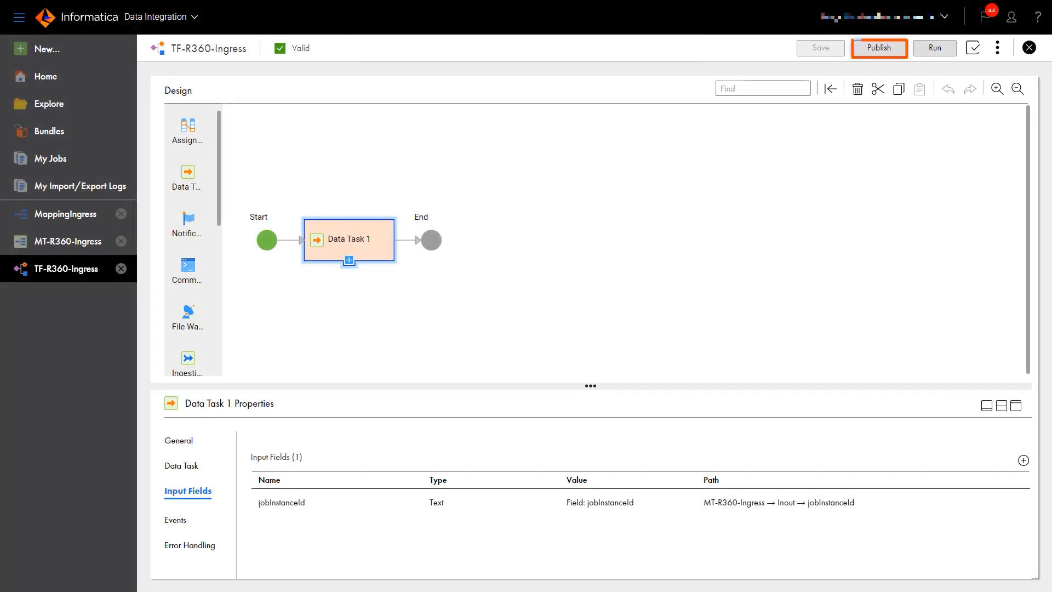
left_click(880, 48)
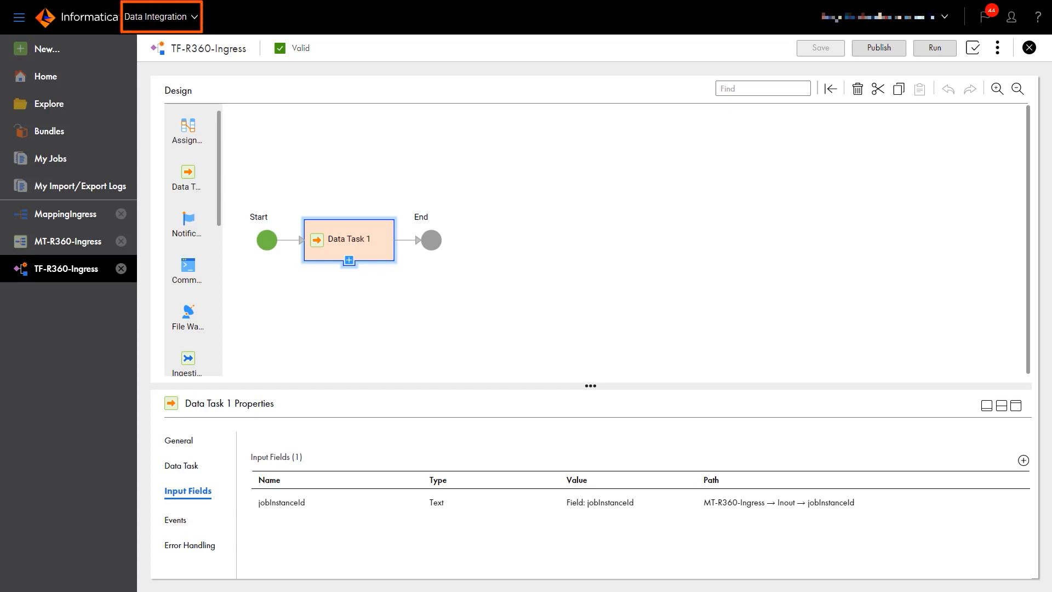
left_click(161, 17)
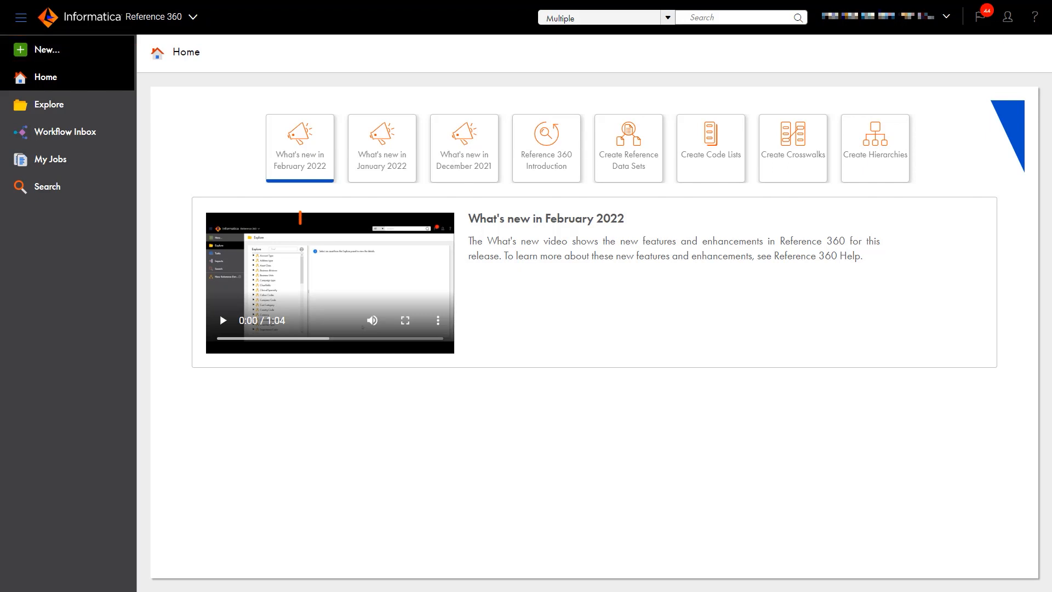
Step: Create a new Reference Data Import job named 'R360_import_data'
left_click(47, 49)
left_click(324, 226)
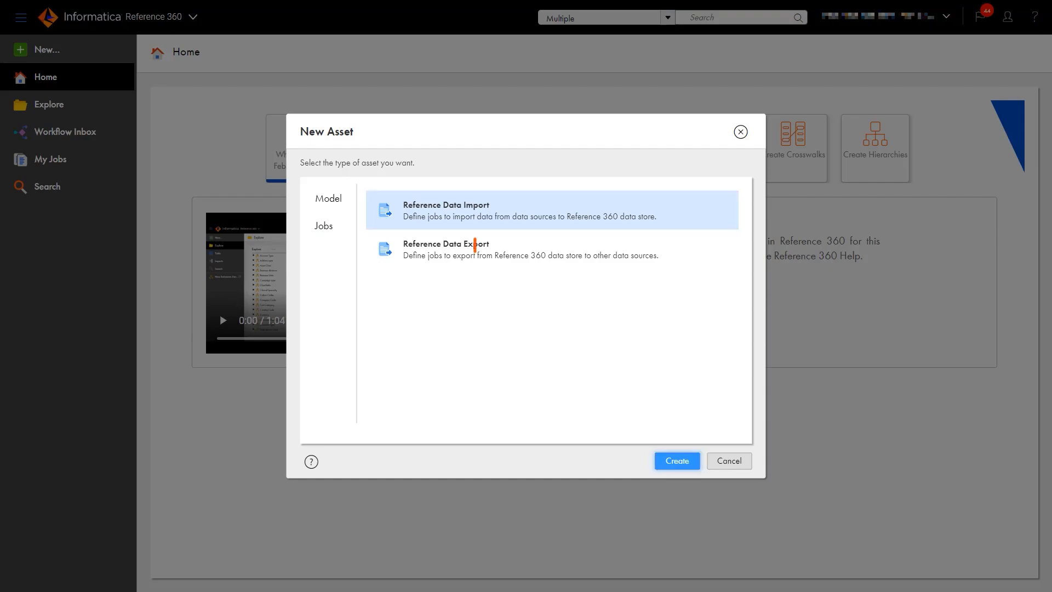
left_click(678, 461)
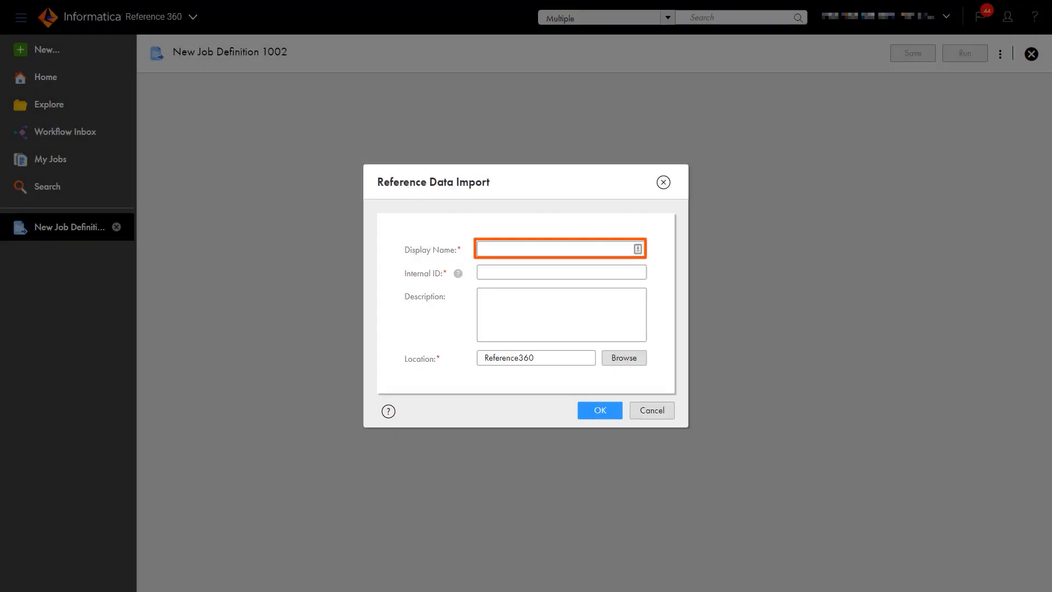
type("R360_import_data")
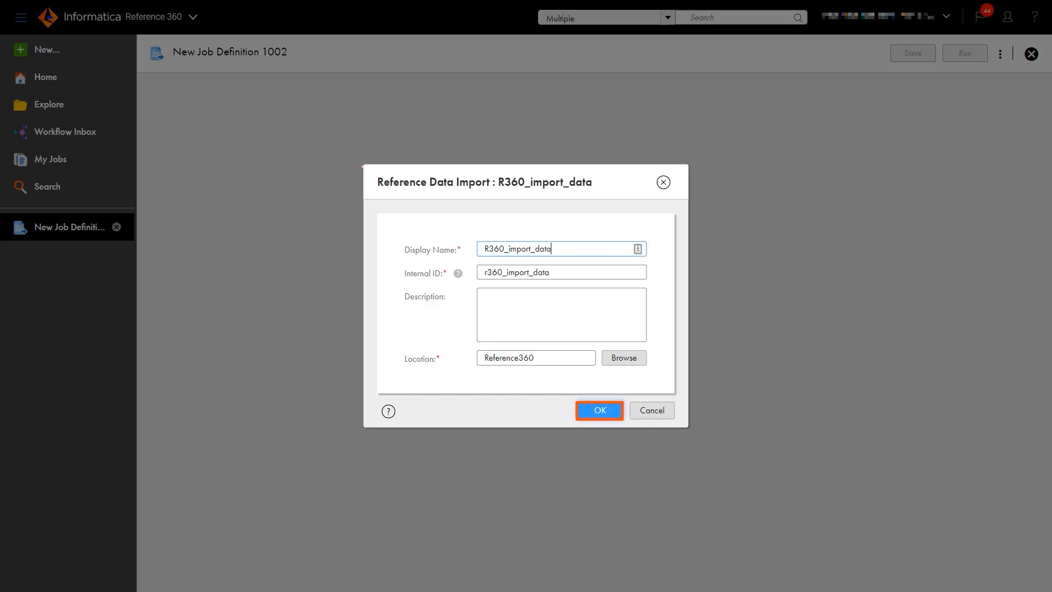
left_click(600, 410)
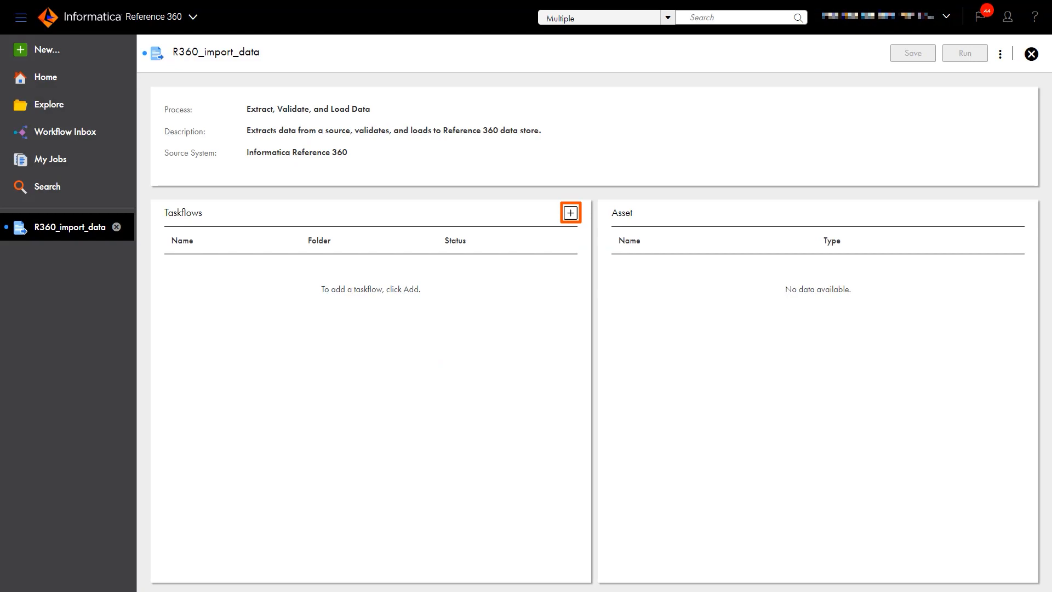
Step: Add the published TF-R360-Ingress taskflow to the R360_import_data job's Taskflows panel
left_click(571, 212)
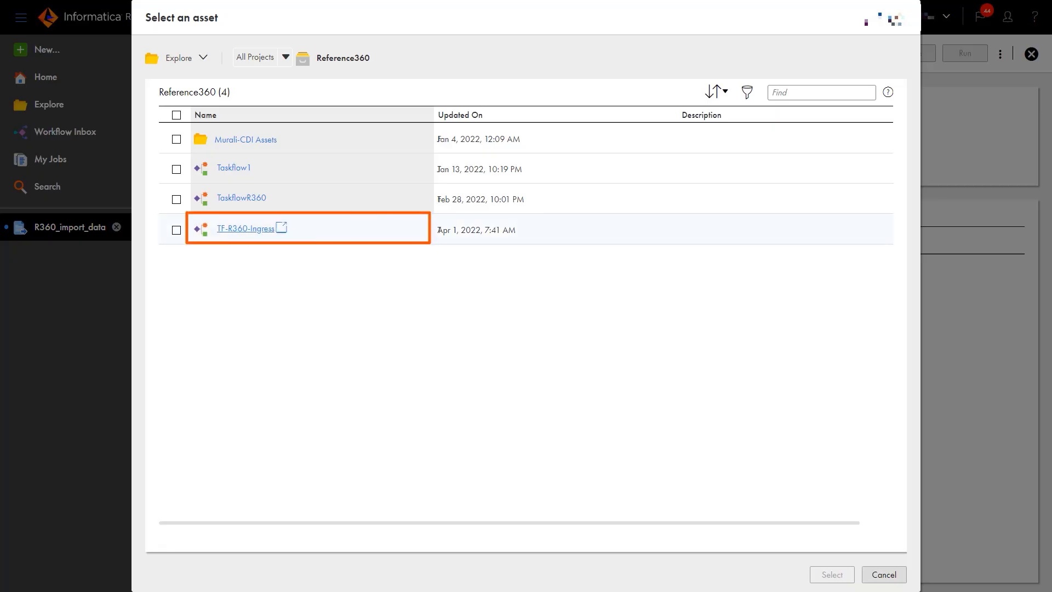
left_click(245, 229)
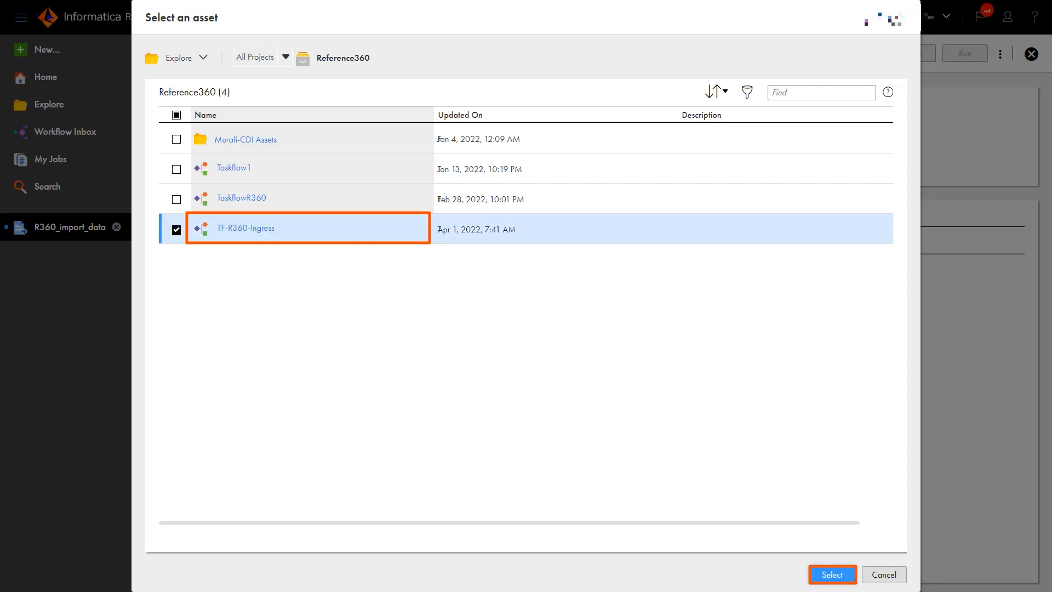
left_click(832, 575)
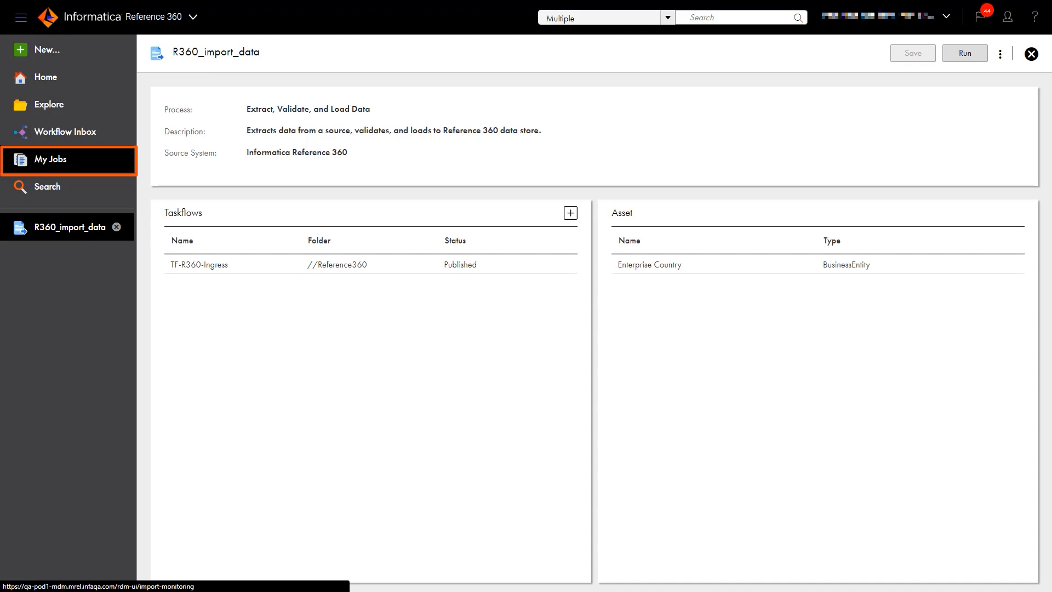
Step: Verify in My Jobs that the R360_import_data run finished with Success, then view Job Schedules
left_click(50, 159)
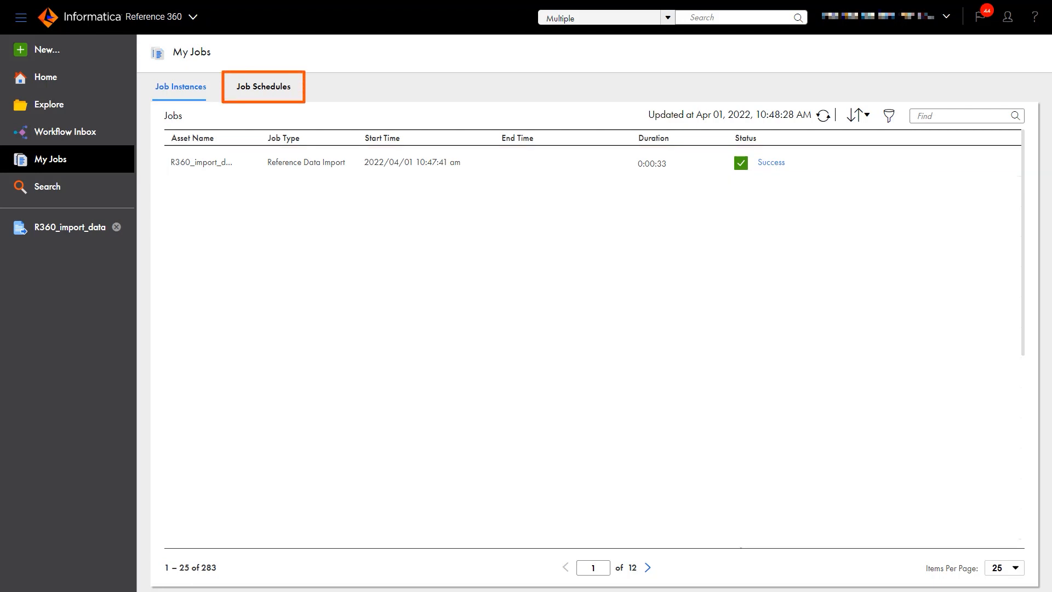
left_click(264, 87)
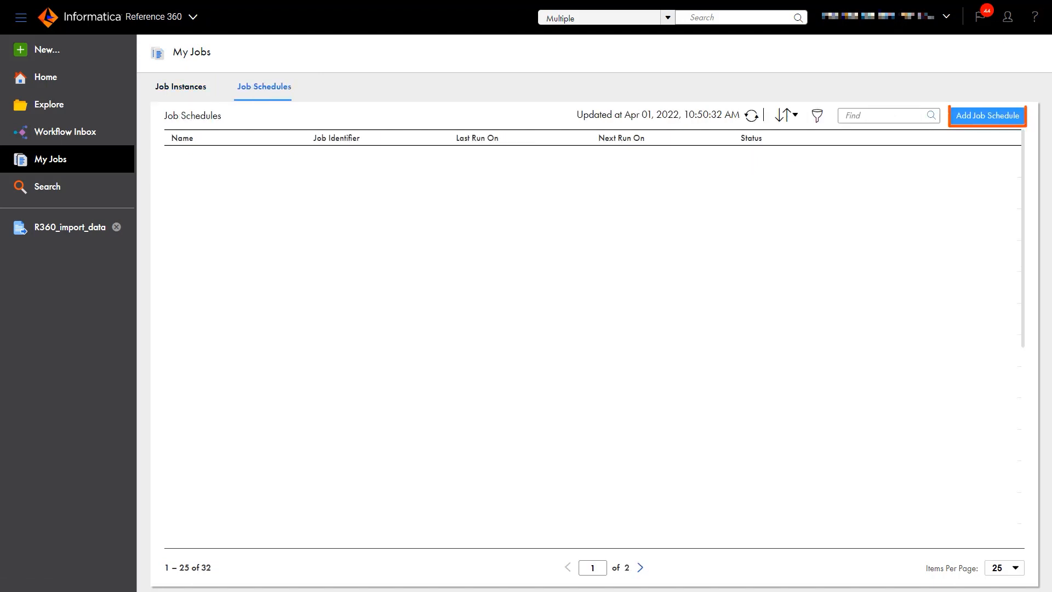